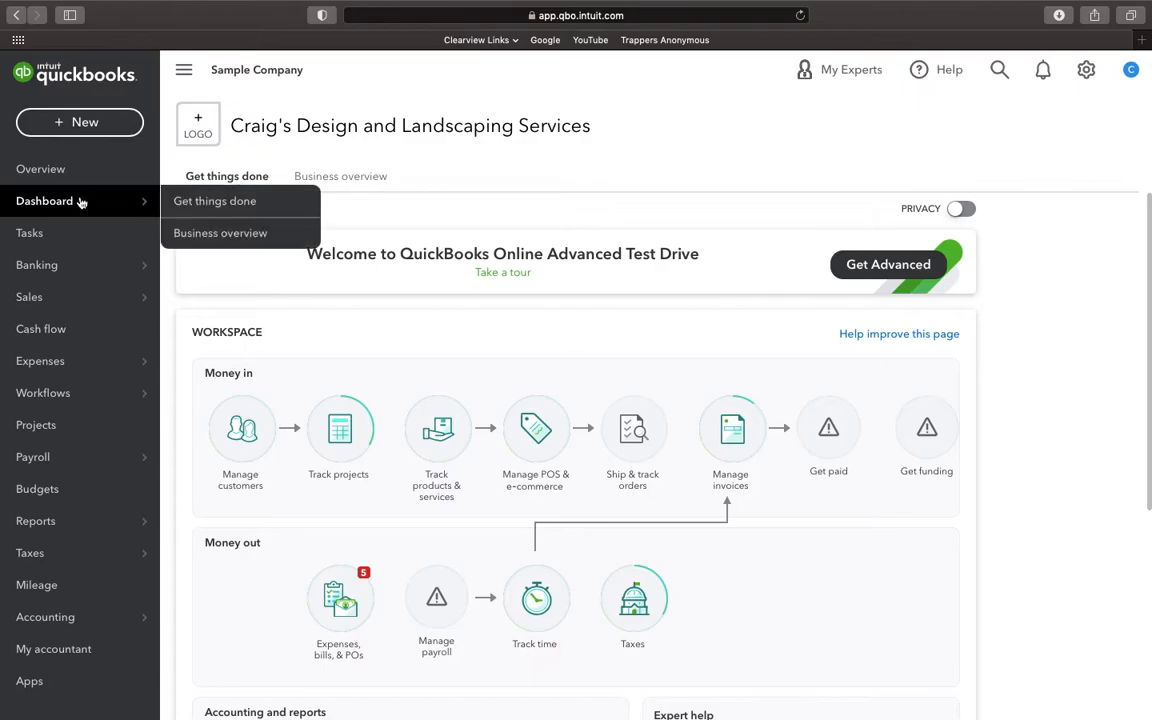
Open the Banking page and look through the Checking account's transactions awaiting review.
{"action": "mouse_move", "coordinate": [81, 274]}
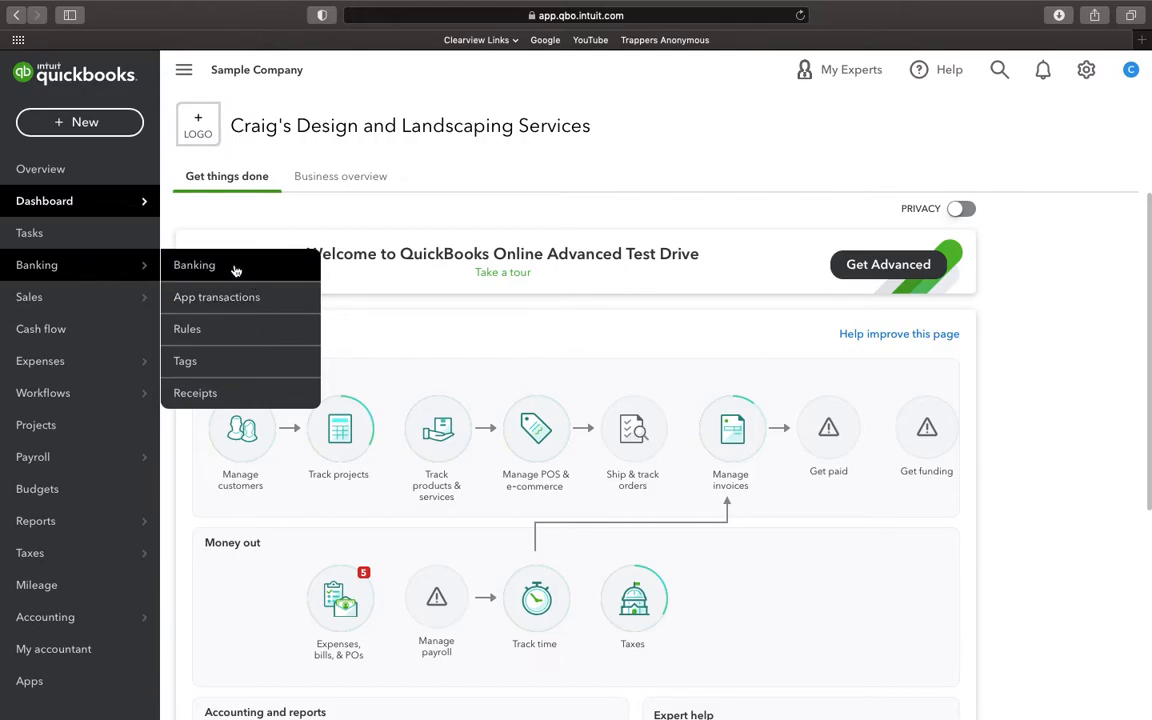
{"action": "left_click", "coordinate": [194, 265]}
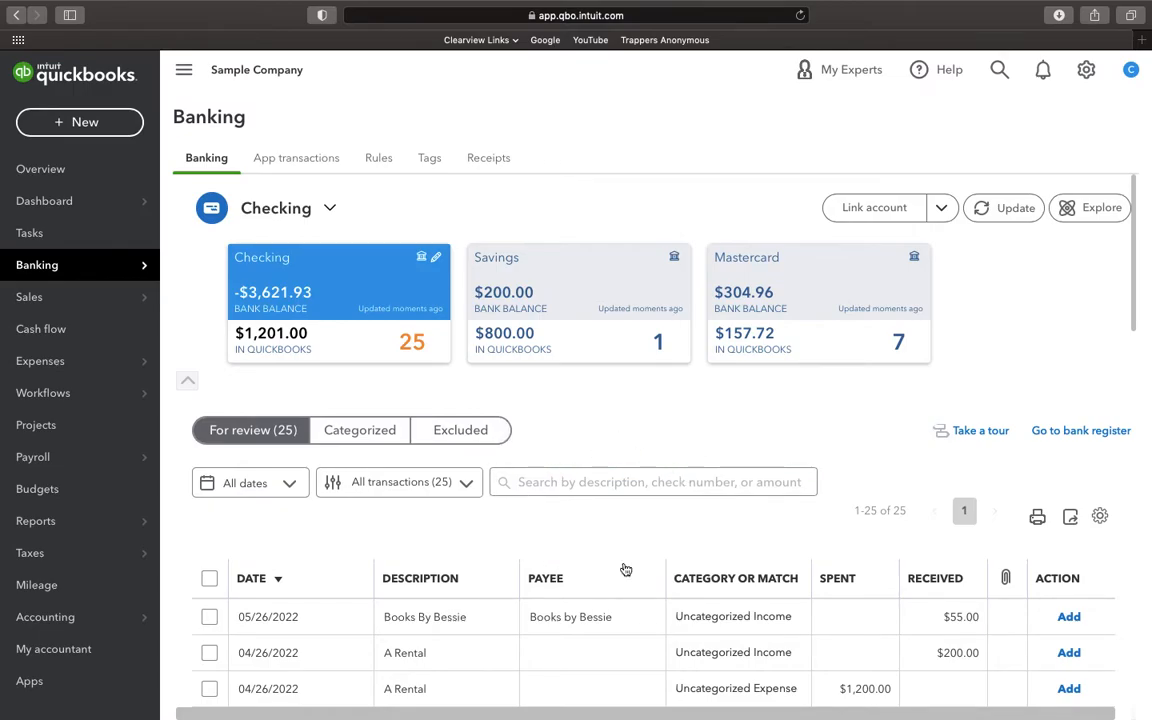
{"action": "scroll", "coordinate": [388, 600], "scroll_direction": "down", "scroll_amount": 1}
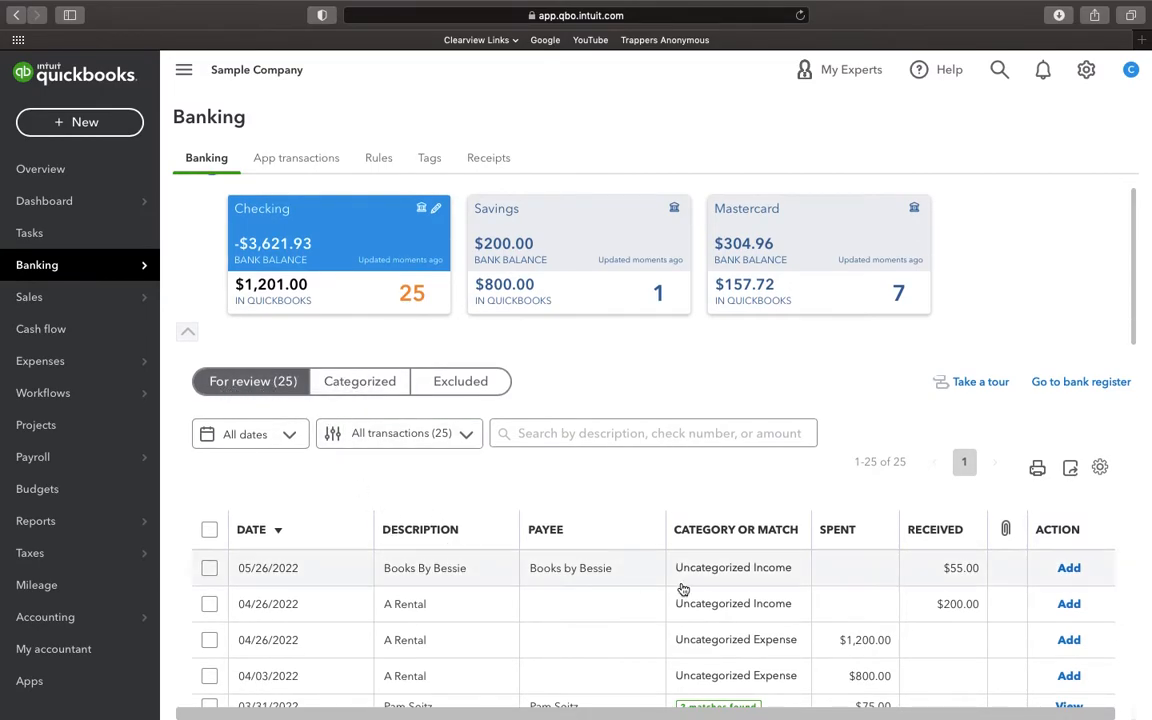
{"action": "scroll", "coordinate": [683, 590], "scroll_direction": "down", "scroll_amount": 8}
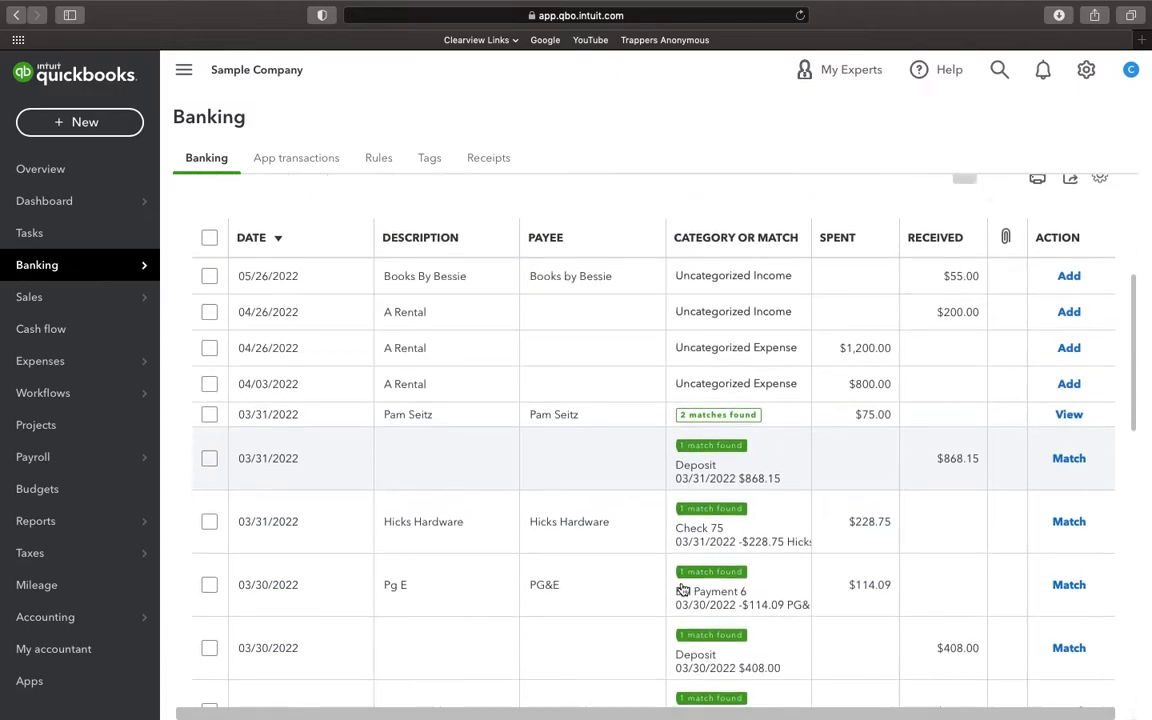
{"action": "scroll", "coordinate": [683, 590], "scroll_direction": "down", "scroll_amount": 3}
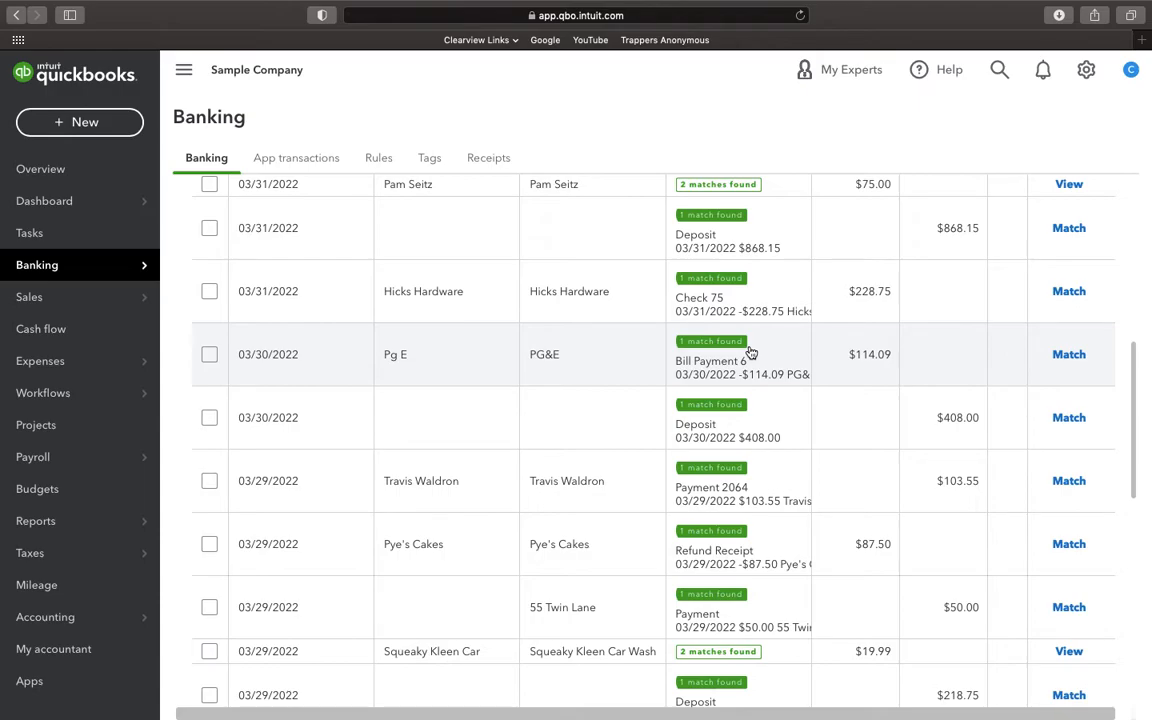
Match the 03/31/2022 bank deposit of $868.15 with its suggested deposit record.
{"action": "scroll", "coordinate": [789, 249], "scroll_direction": "up", "scroll_amount": 1}
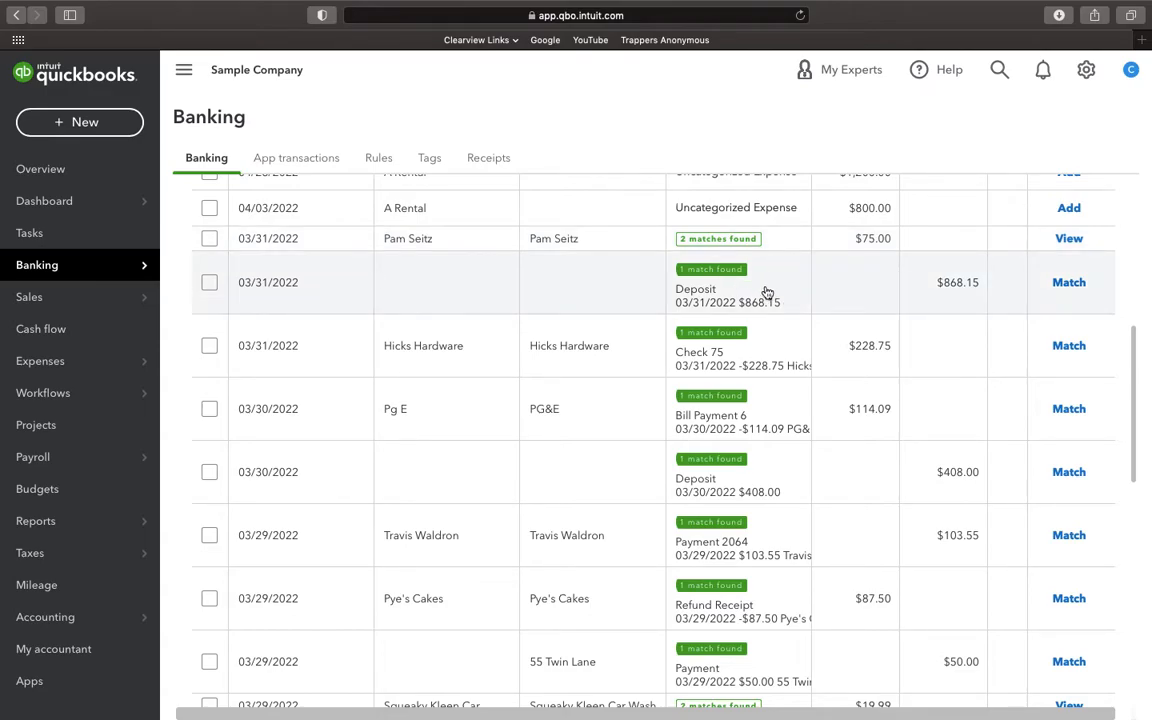
{"action": "left_click", "coordinate": [779, 270]}
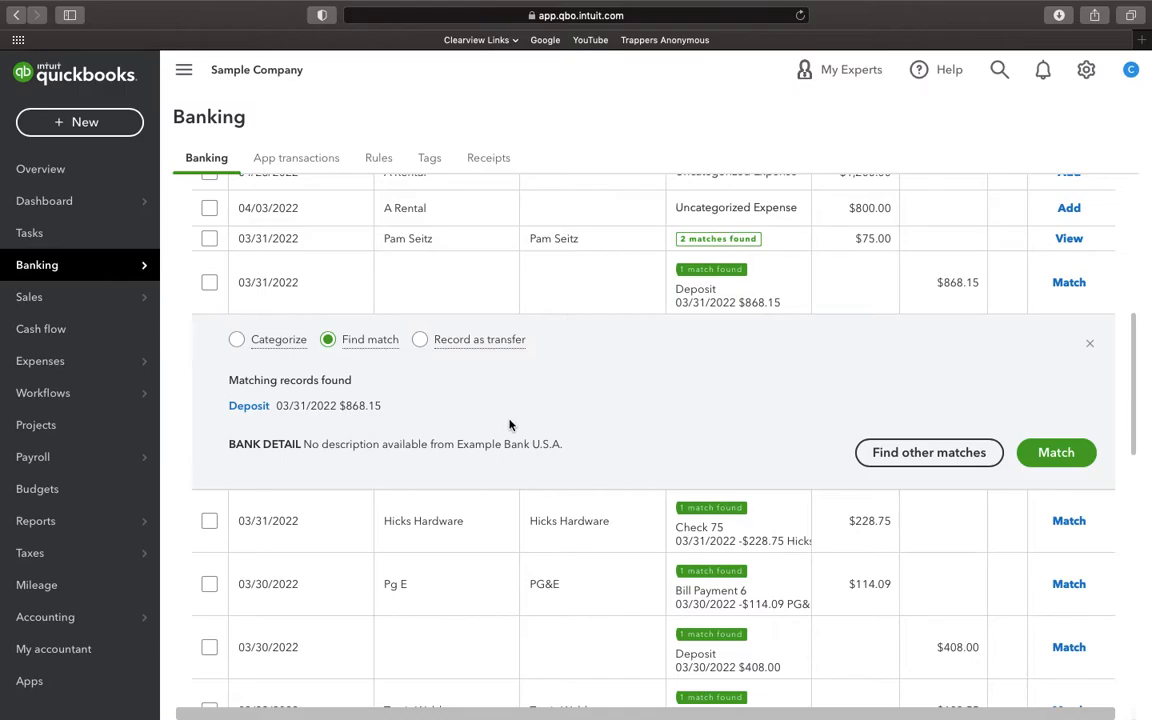
{"action": "left_click", "coordinate": [1042, 453]}
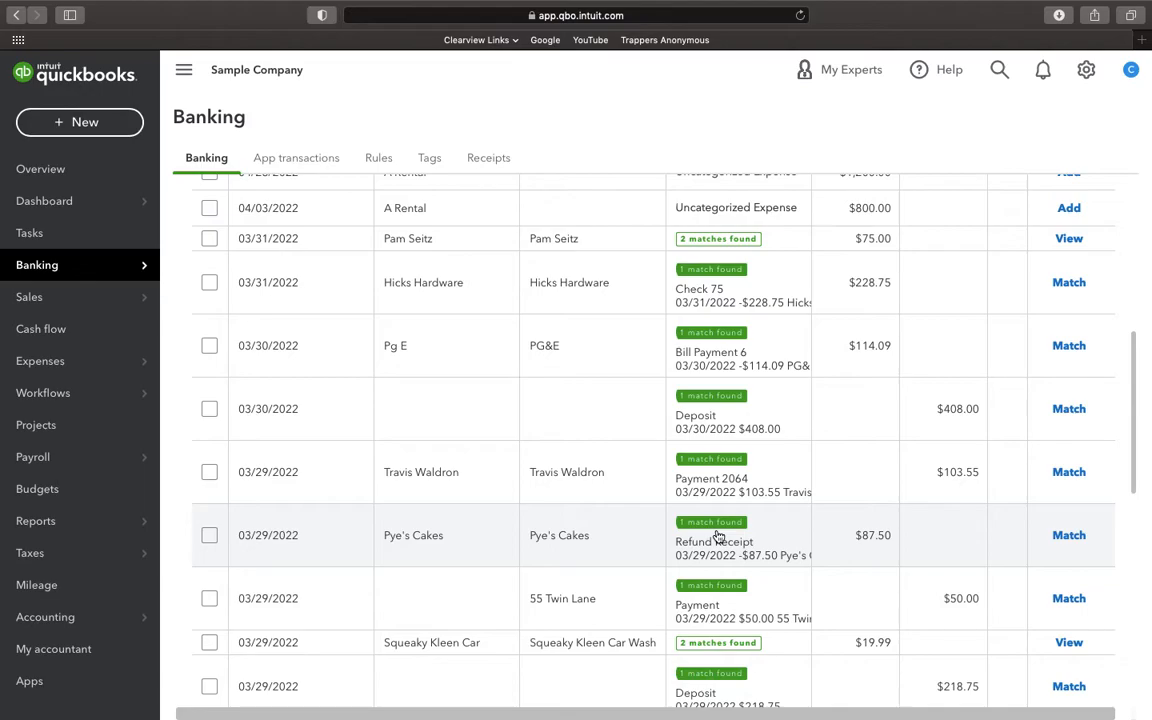
Filter the transactions for review to Matched and look through the filtered list.
{"action": "scroll", "coordinate": [716, 537], "scroll_direction": "up", "scroll_amount": 10}
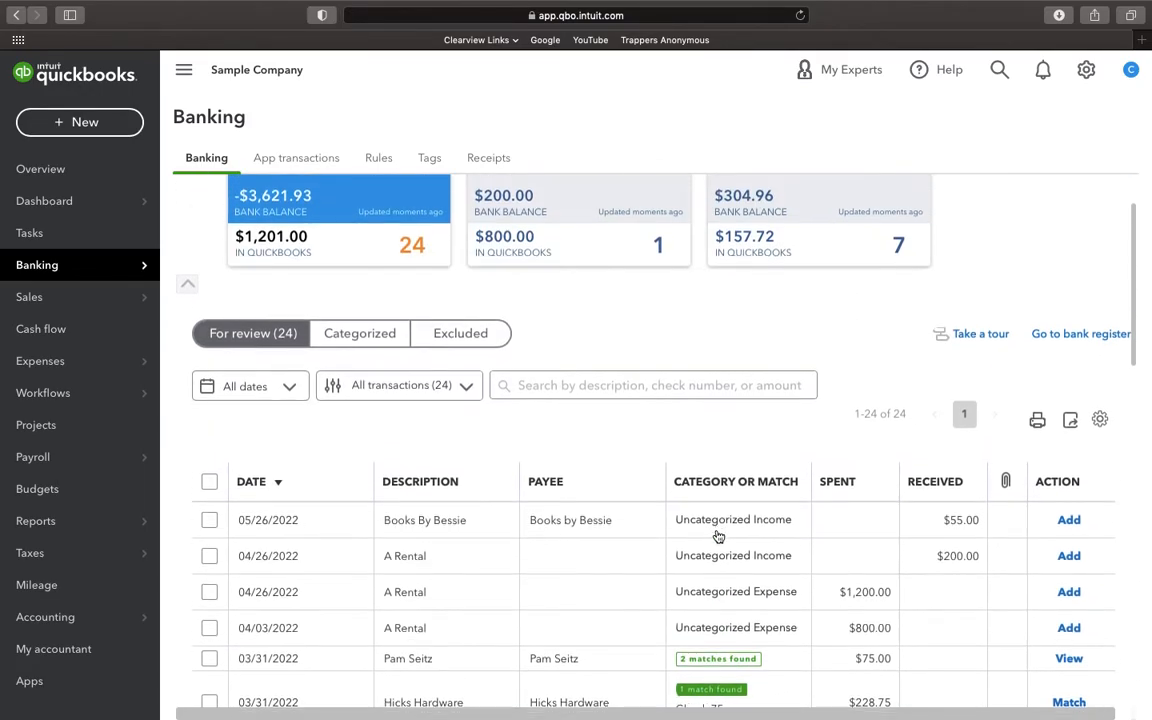
{"action": "left_click", "coordinate": [465, 394]}
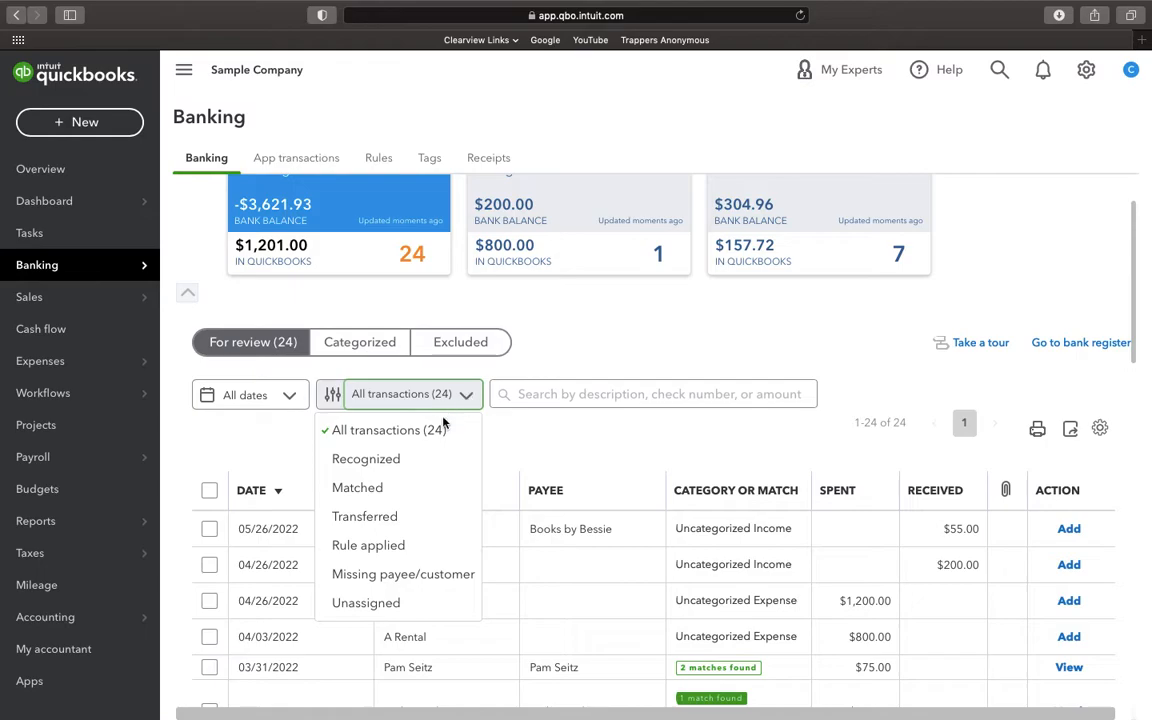
{"action": "left_click", "coordinate": [401, 484]}
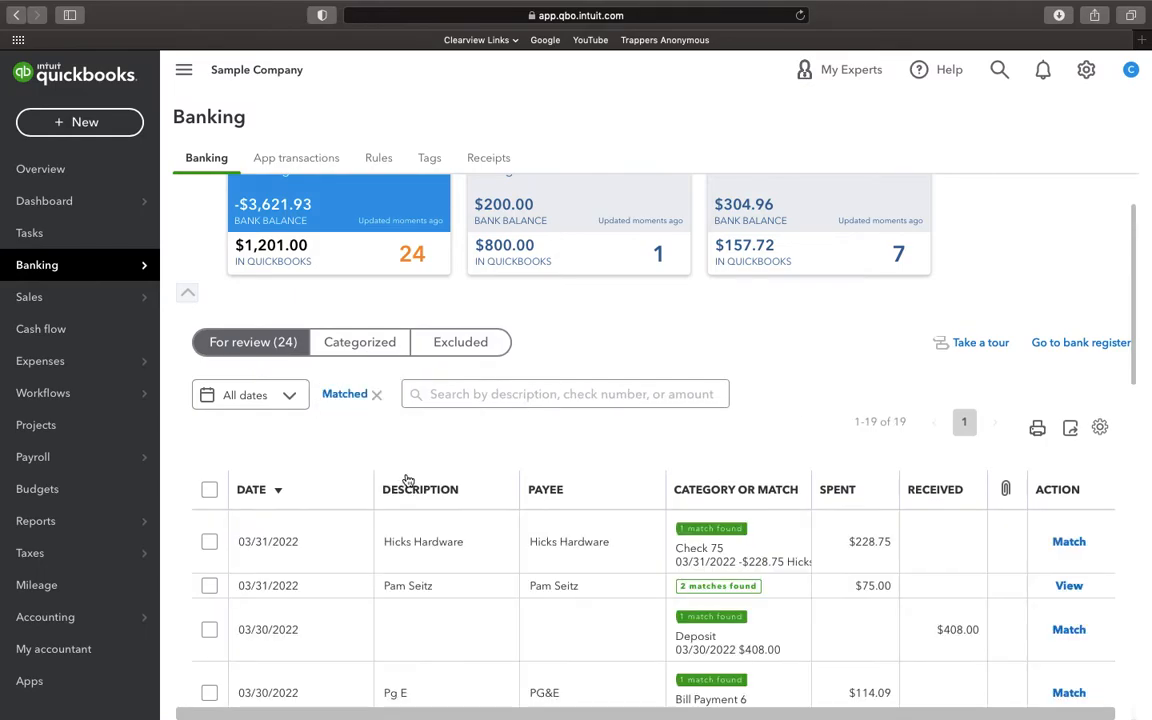
{"action": "scroll", "coordinate": [693, 521], "scroll_direction": "down", "scroll_amount": 3}
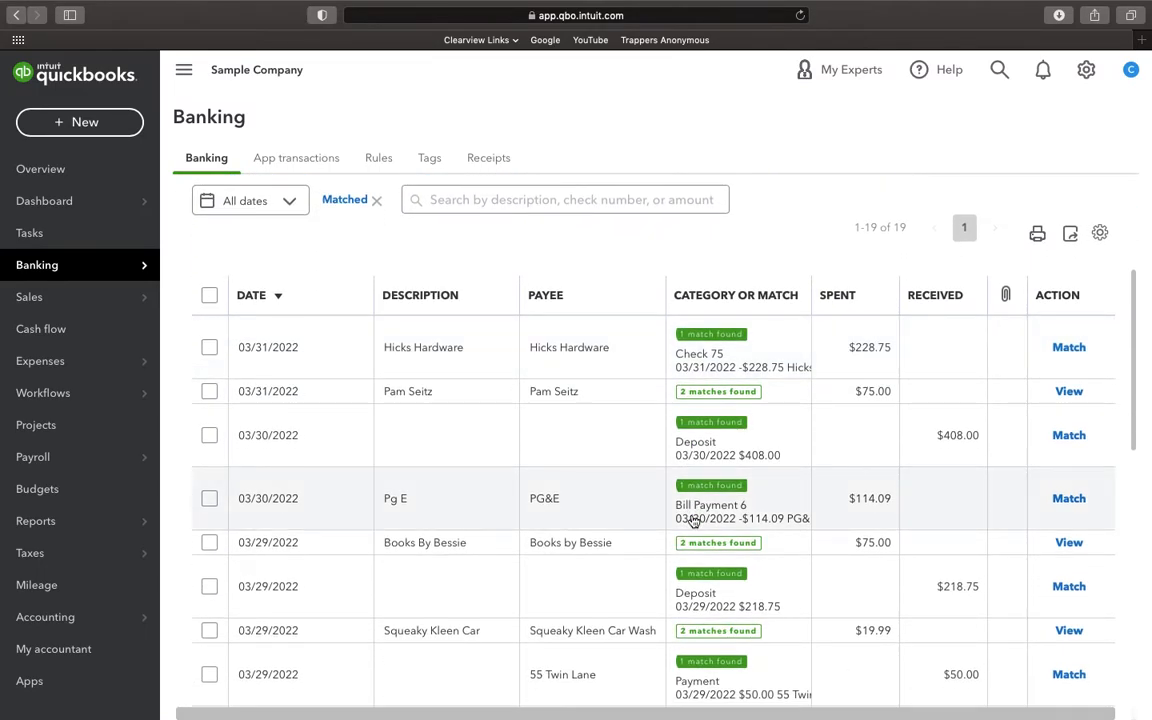
{"action": "scroll", "coordinate": [693, 521], "scroll_direction": "down", "scroll_amount": 5}
{"action": "scroll", "coordinate": [693, 521], "scroll_direction": "up", "scroll_amount": 10}
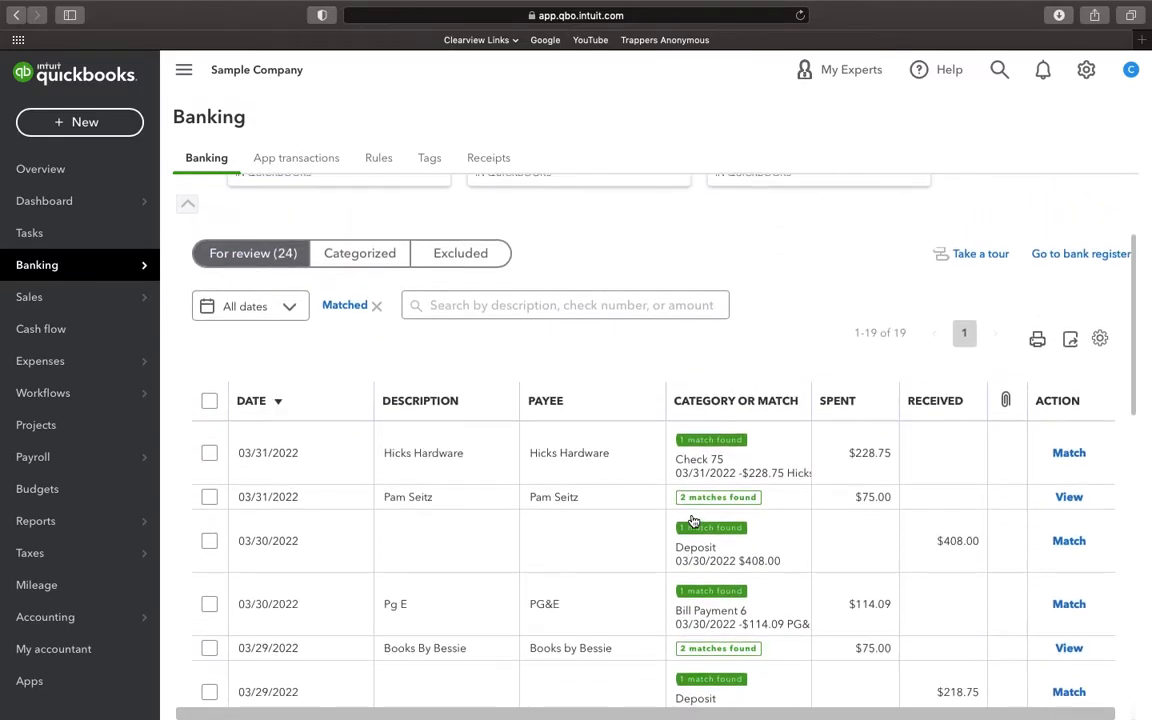
Select all matched transactions at once, check the list, and clear the selection.
{"action": "left_click", "coordinate": [209, 405]}
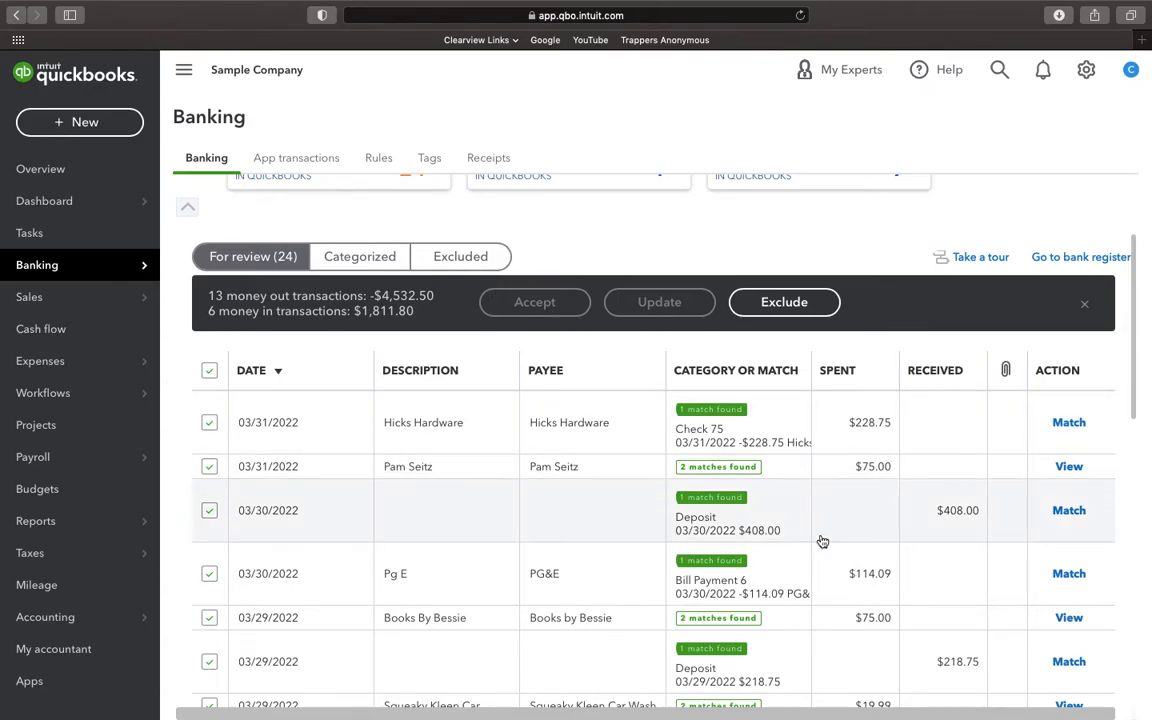
{"action": "scroll", "coordinate": [820, 540], "scroll_direction": "down", "scroll_amount": 10}
{"action": "scroll", "coordinate": [820, 540], "scroll_direction": "up", "scroll_amount": 10}
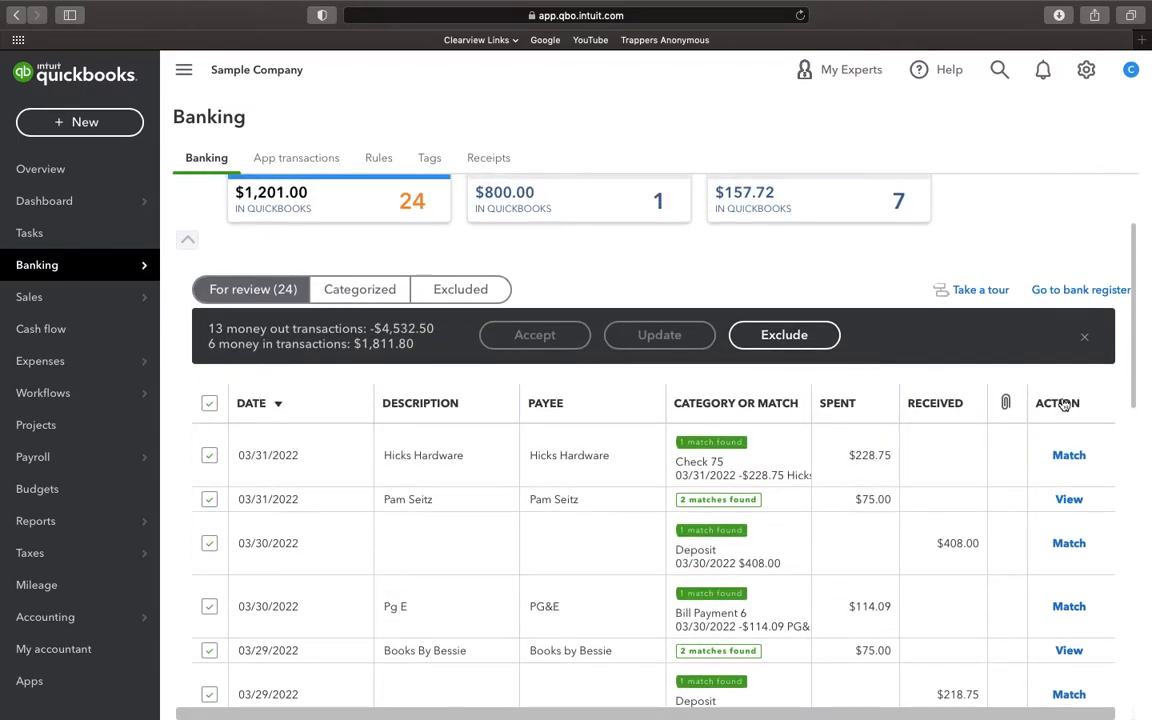
{"action": "left_click", "coordinate": [1084, 337]}
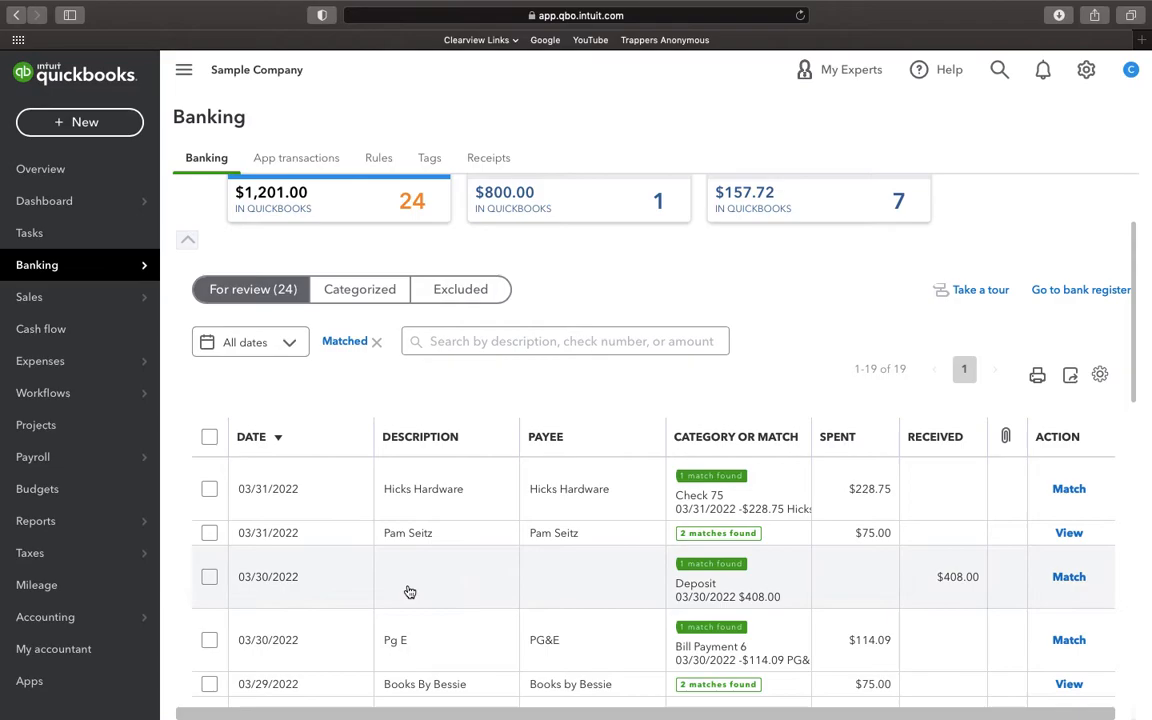
Look through the matched transactions again and remove the Matched filter.
{"action": "scroll", "coordinate": [406, 591], "scroll_direction": "down", "scroll_amount": 3}
{"action": "scroll", "coordinate": [409, 591], "scroll_direction": "down", "scroll_amount": 5}
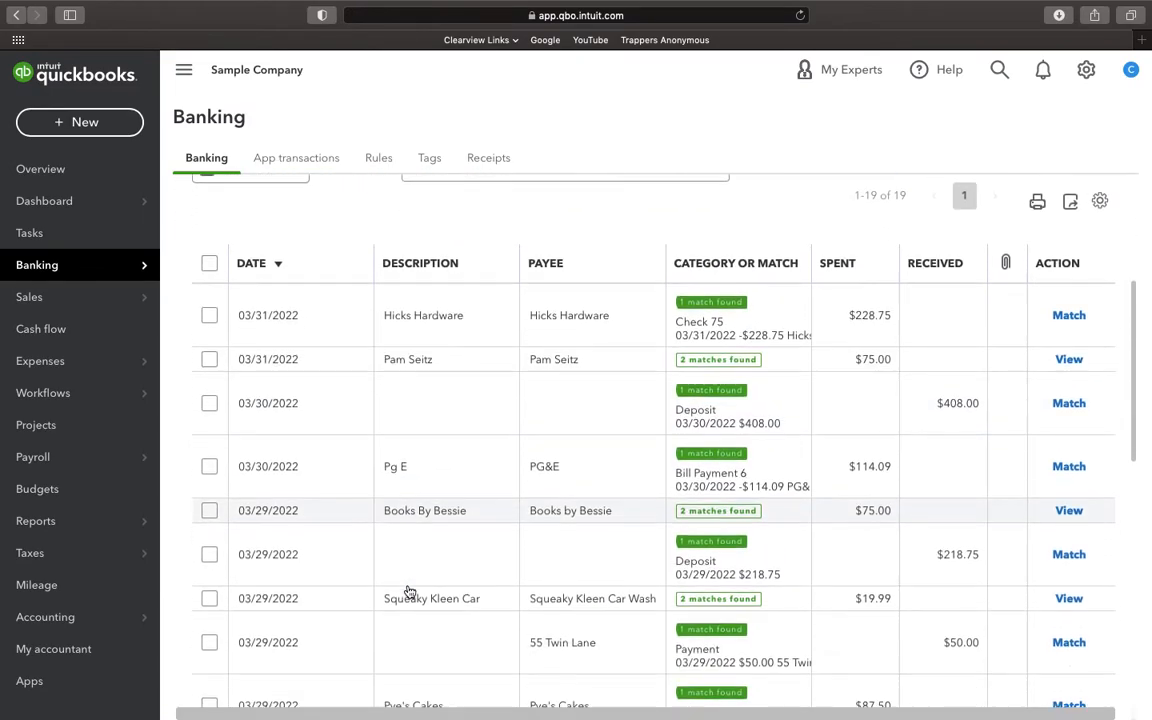
{"action": "scroll", "coordinate": [409, 591], "scroll_direction": "up", "scroll_amount": 9}
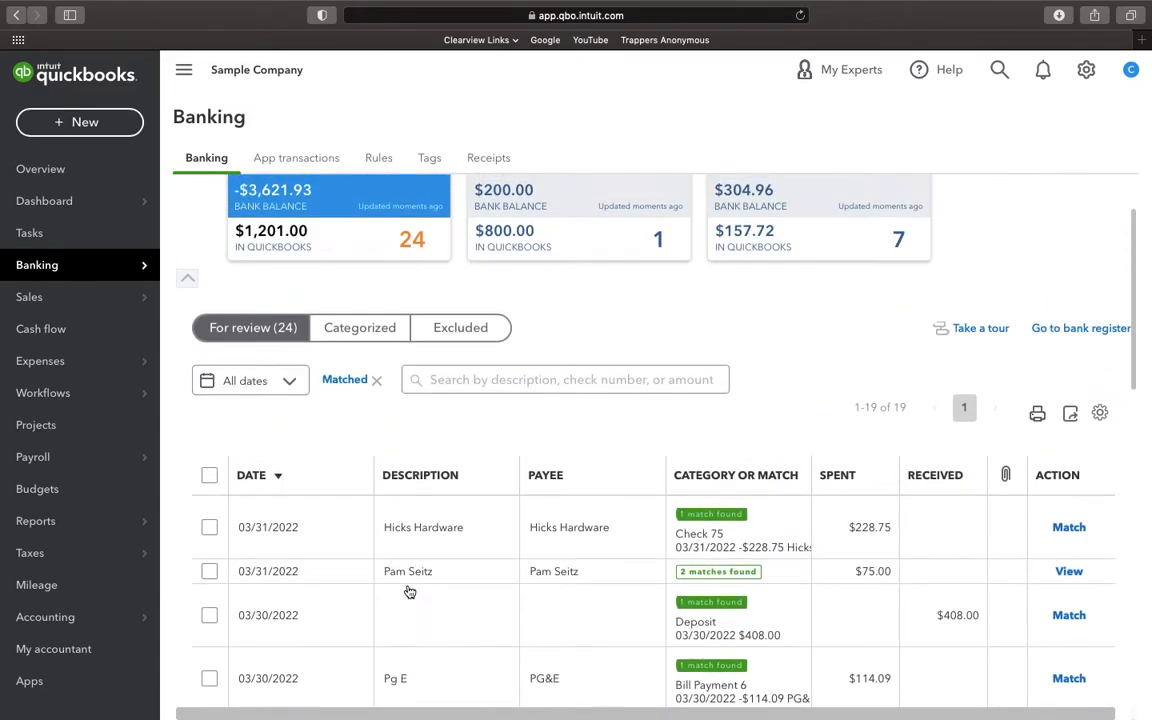
{"action": "left_click", "coordinate": [377, 381]}
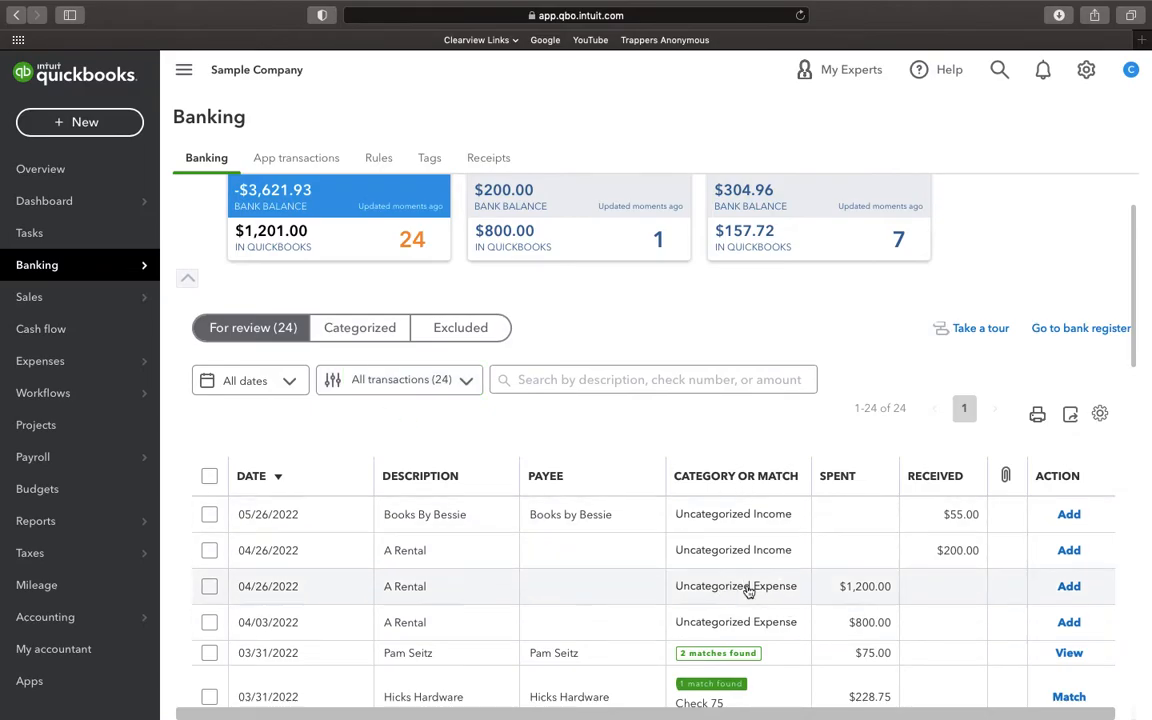
Expand the 04/26/2022 A Rental expense of $1,200.00 and create the new vendor "A Rental" as its payee.
{"action": "scroll", "coordinate": [458, 594], "scroll_direction": "down", "scroll_amount": 2}
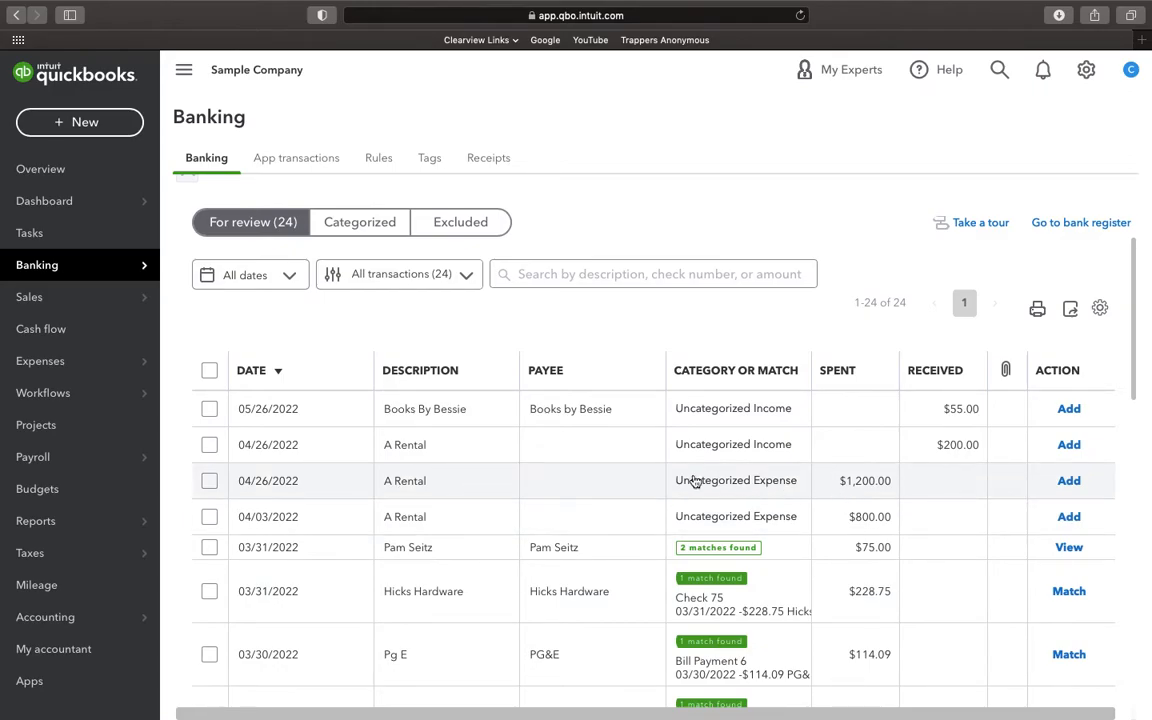
{"action": "left_click", "coordinate": [453, 485]}
{"action": "scroll", "coordinate": [758, 576], "scroll_direction": "down", "scroll_amount": 5}
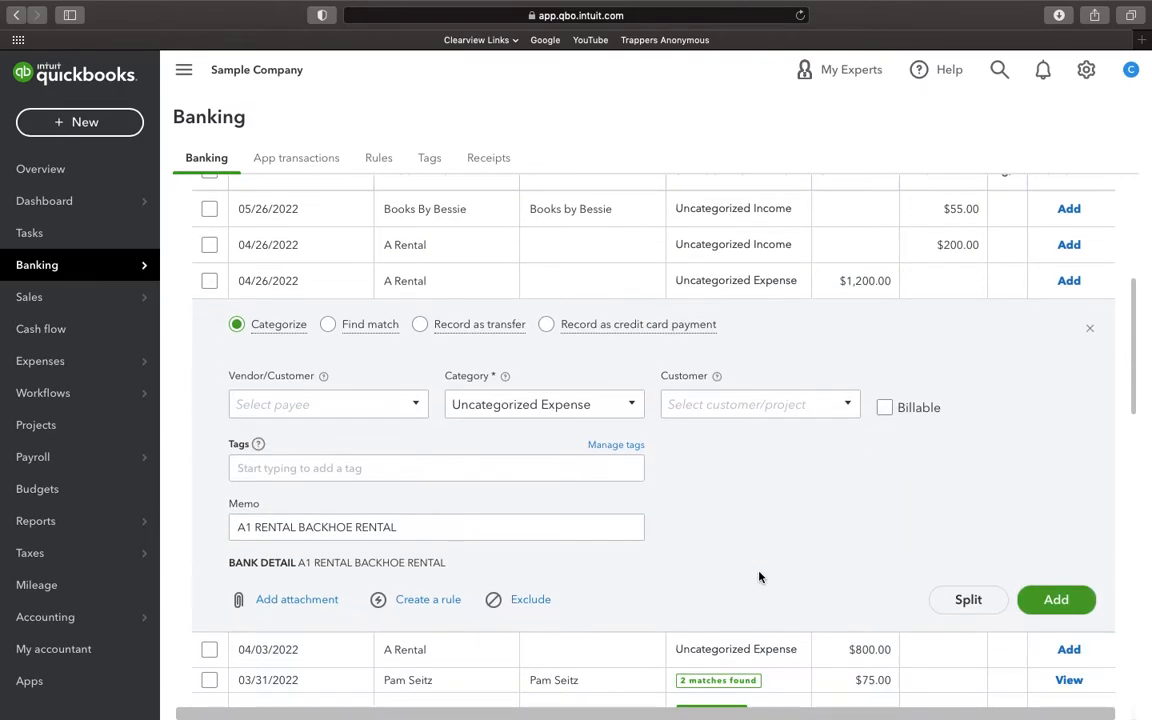
{"action": "scroll", "coordinate": [758, 576], "scroll_direction": "down", "scroll_amount": 1}
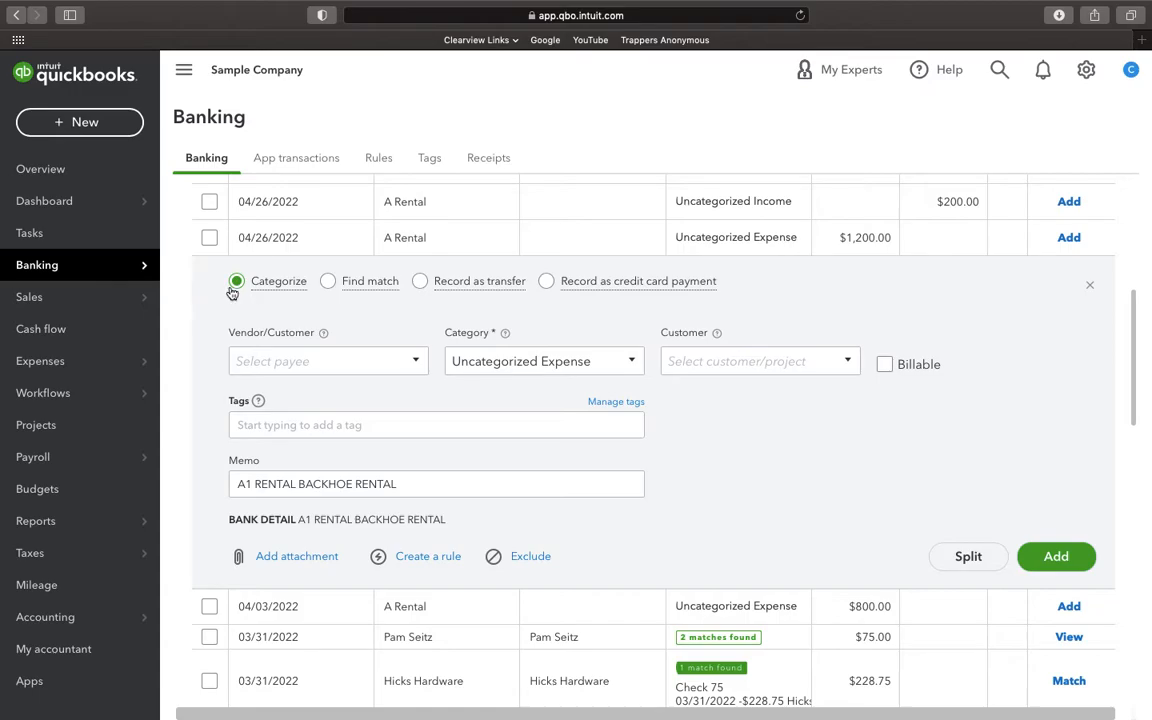
{"action": "left_click", "coordinate": [418, 366]}
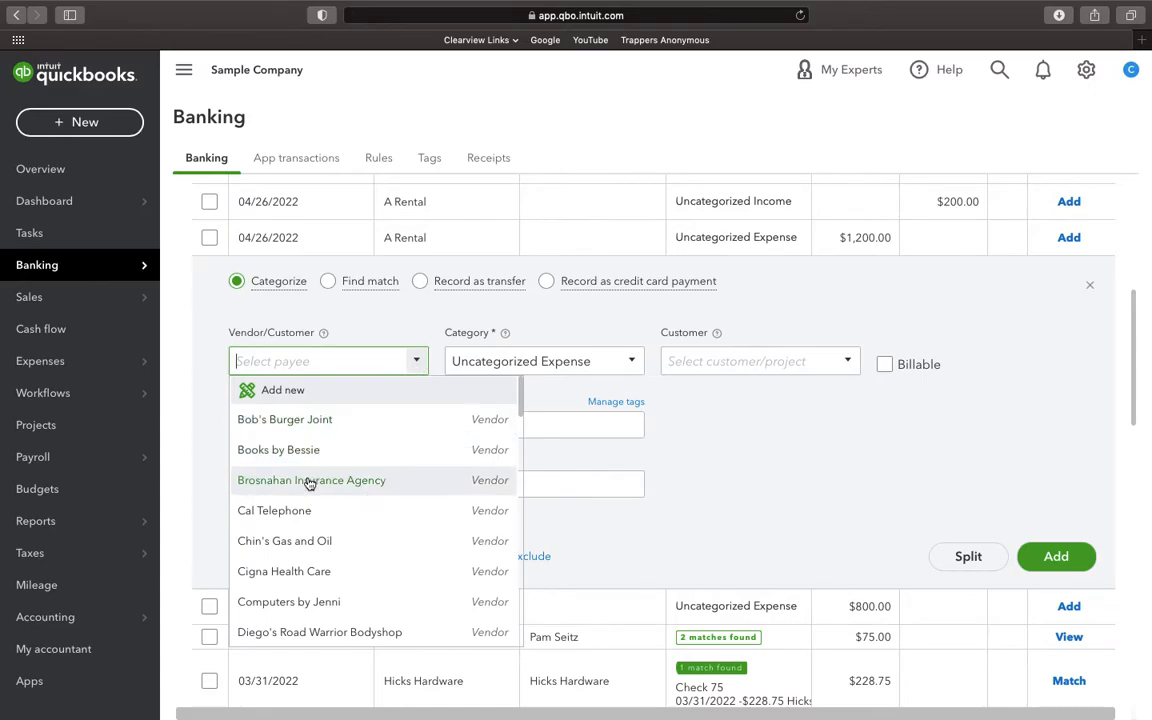
{"action": "scroll", "coordinate": [310, 483], "scroll_direction": "down", "scroll_amount": 8}
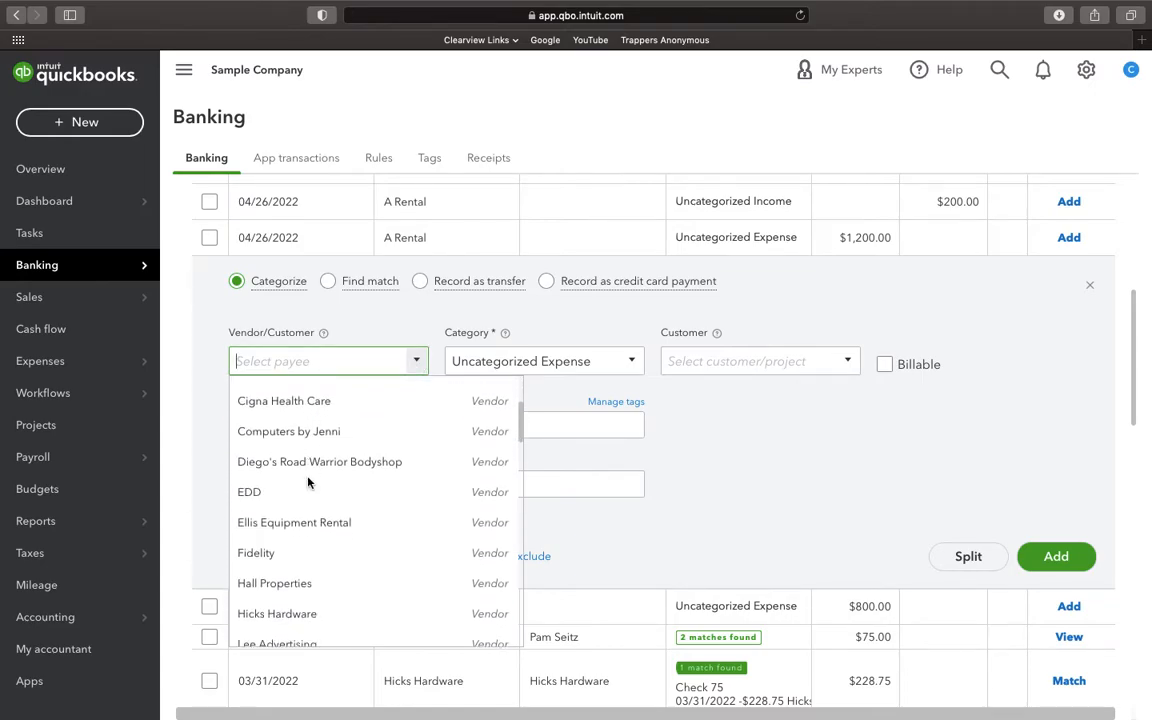
{"action": "scroll", "coordinate": [310, 480], "scroll_direction": "up", "scroll_amount": 8}
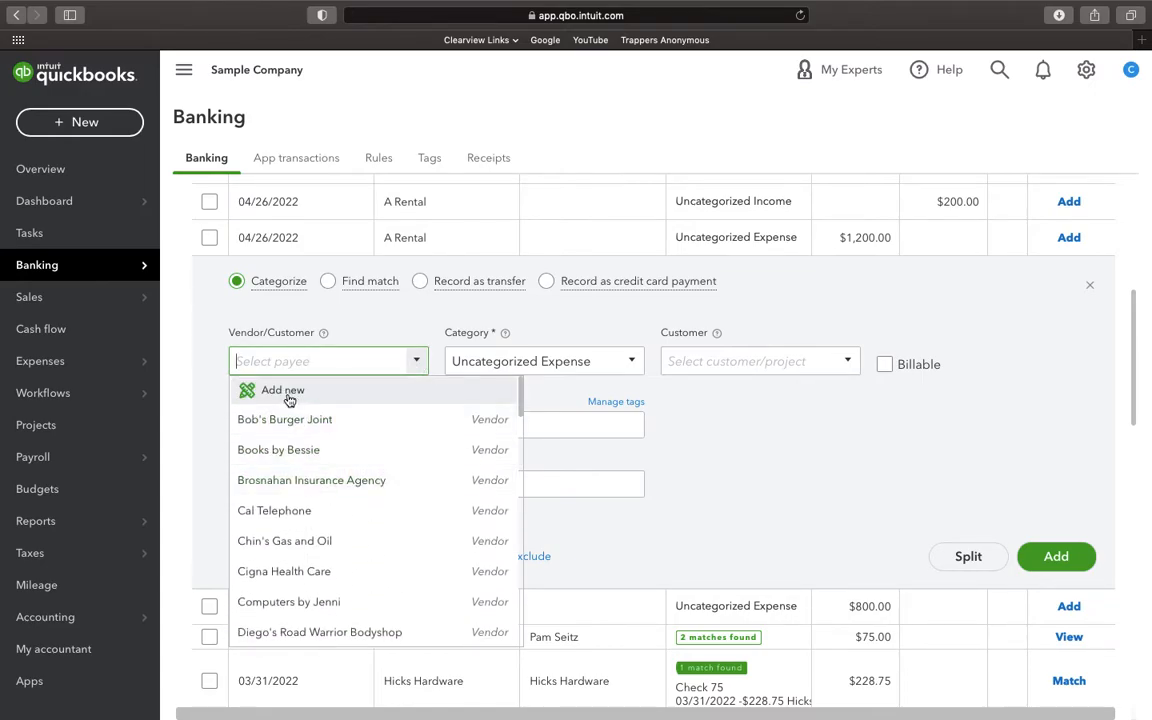
{"action": "left_click", "coordinate": [285, 396]}
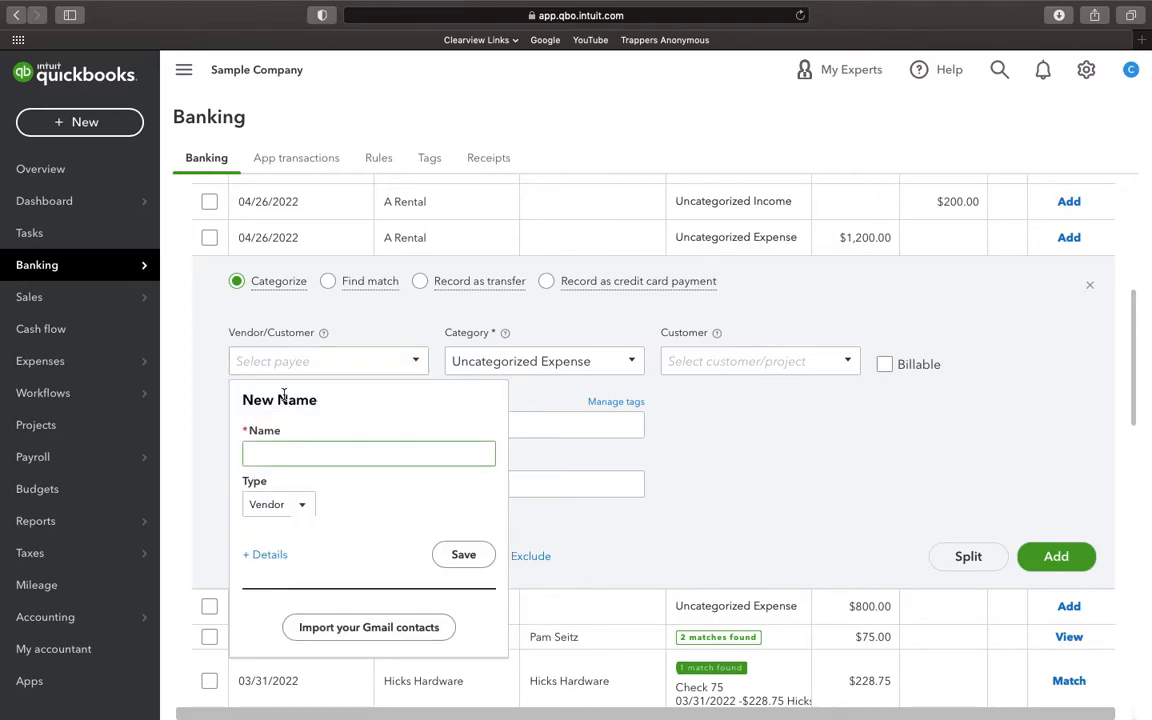
{"action": "type", "text": "A Rental"}
{"action": "left_click", "coordinate": [466, 556]}
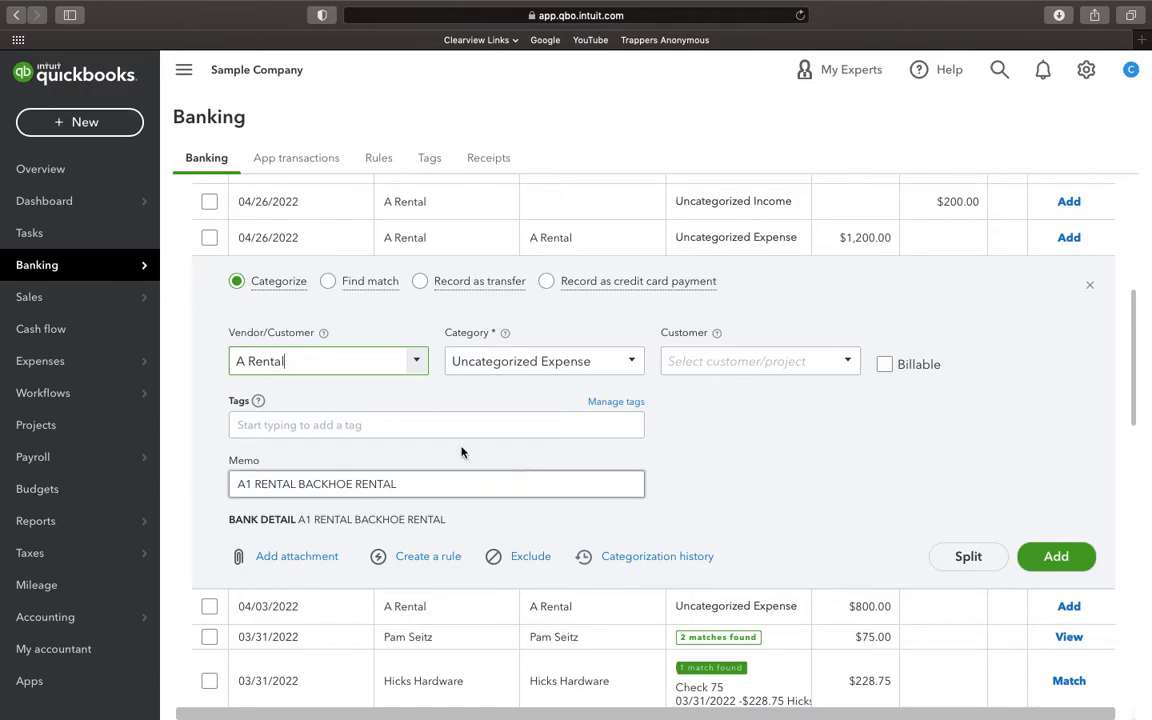
Categorize the $1,200.00 A Rental expense as Decks and Patios under Landscaping Services: Job Materials and add it to the books.
{"action": "left_click", "coordinate": [633, 364]}
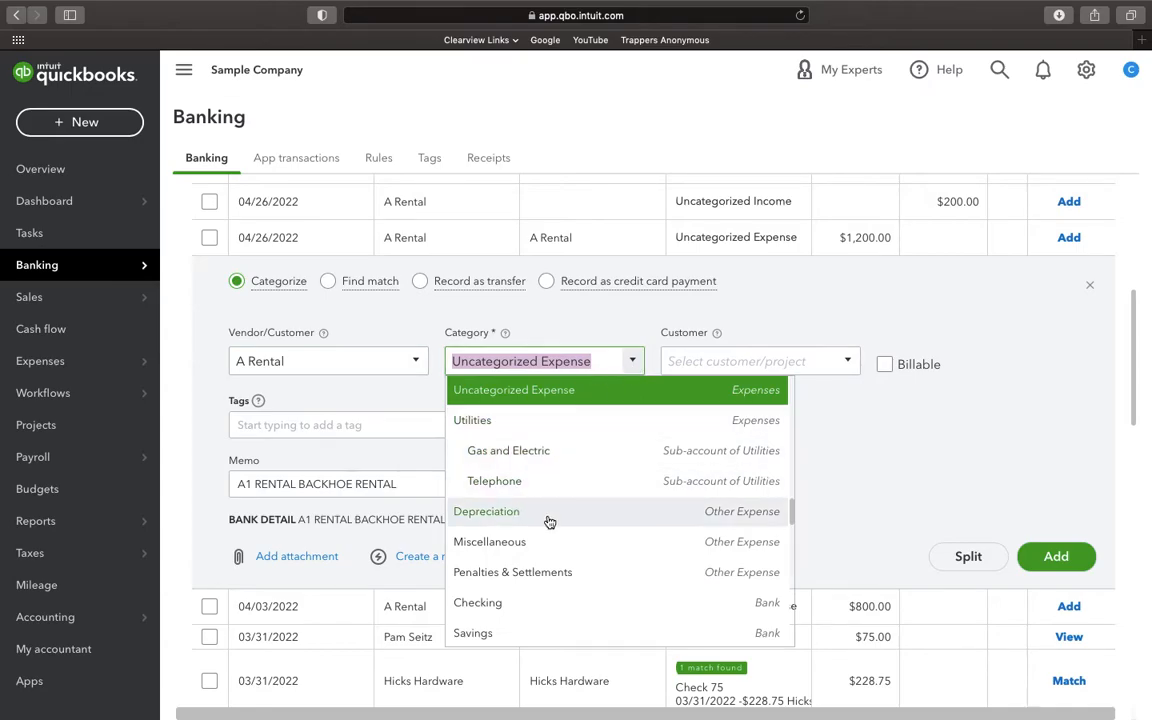
{"action": "scroll", "coordinate": [633, 548], "scroll_direction": "down", "scroll_amount": 10}
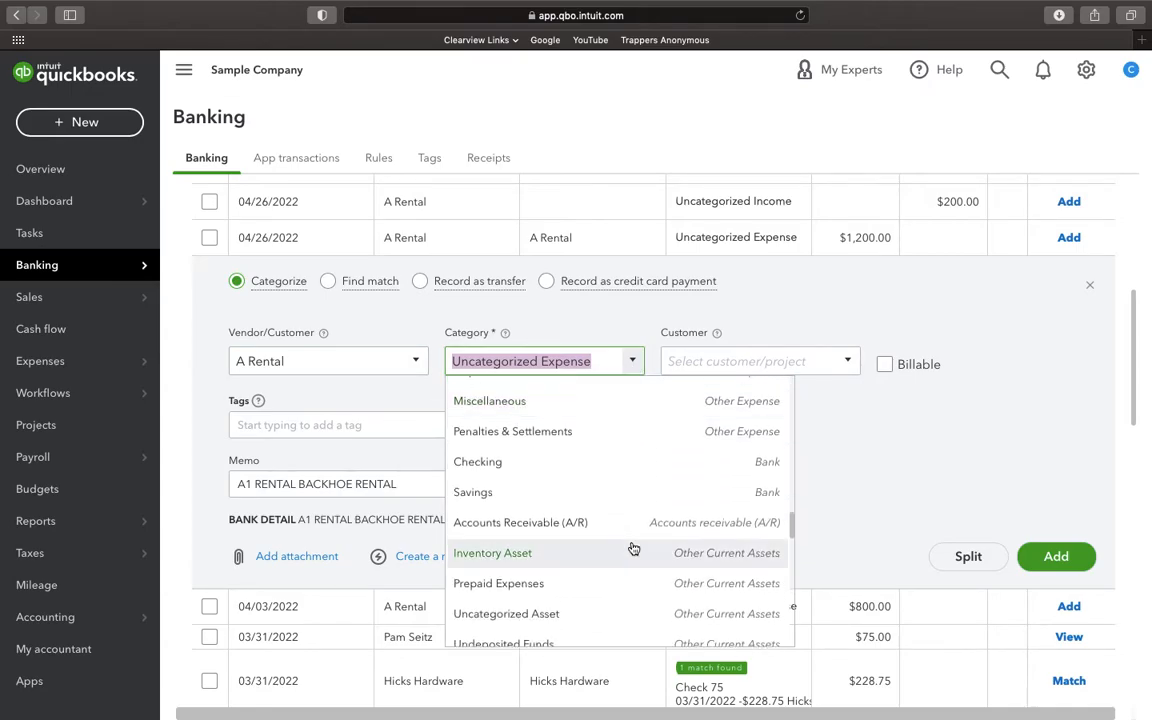
{"action": "scroll", "coordinate": [633, 548], "scroll_direction": "down", "scroll_amount": 10}
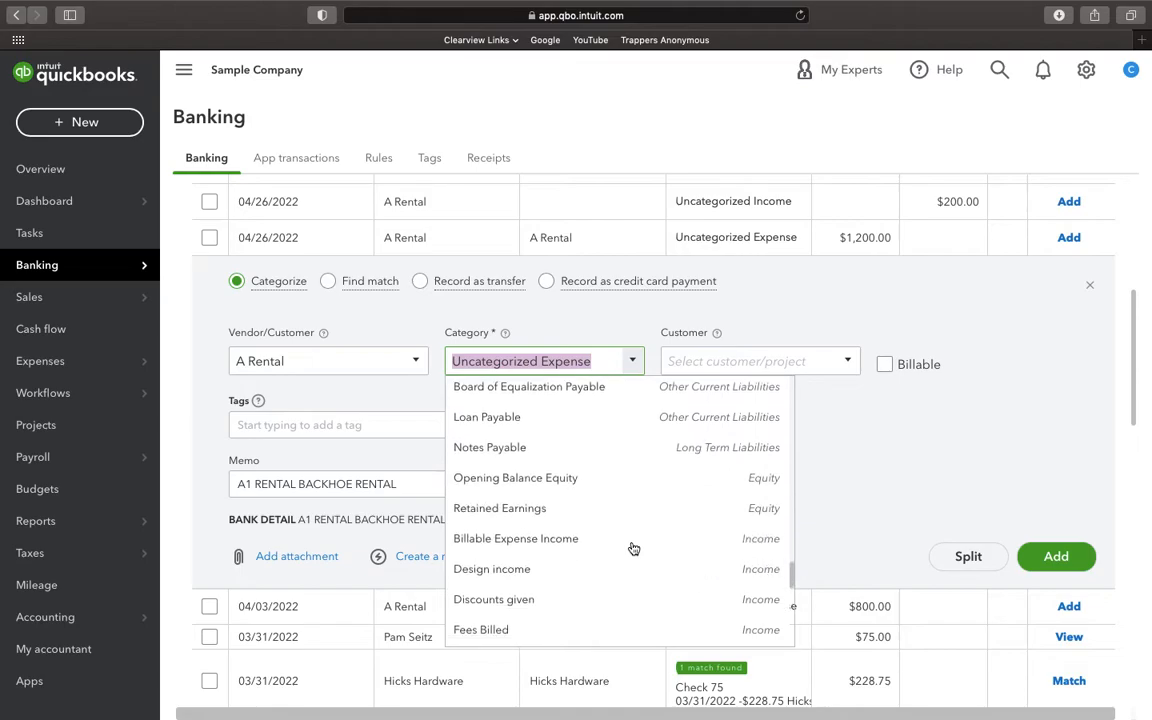
{"action": "scroll", "coordinate": [633, 548], "scroll_direction": "up", "scroll_amount": 1}
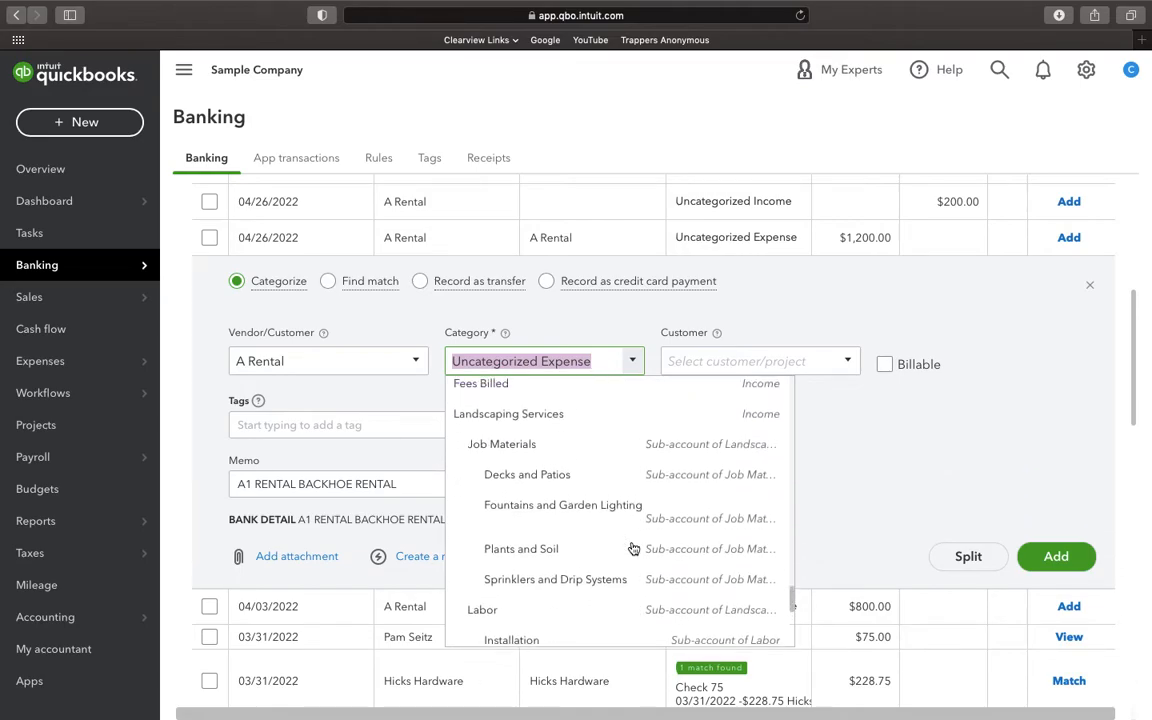
{"action": "left_click", "coordinate": [557, 478]}
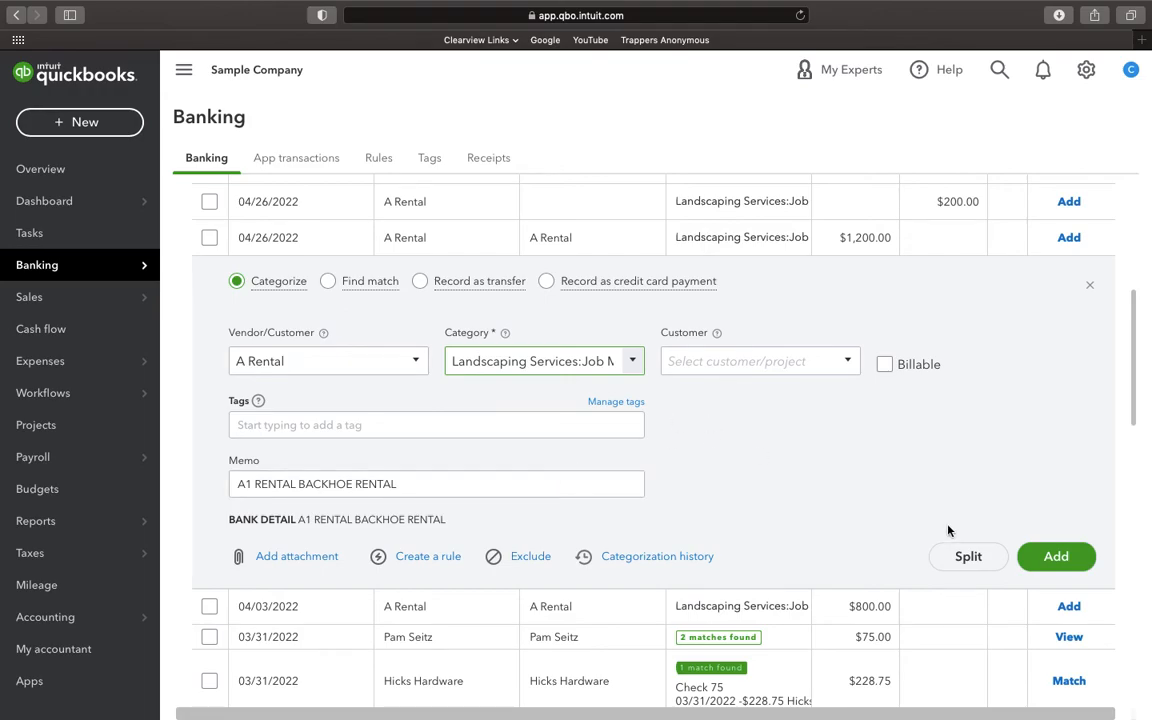
{"action": "left_click", "coordinate": [1070, 562]}
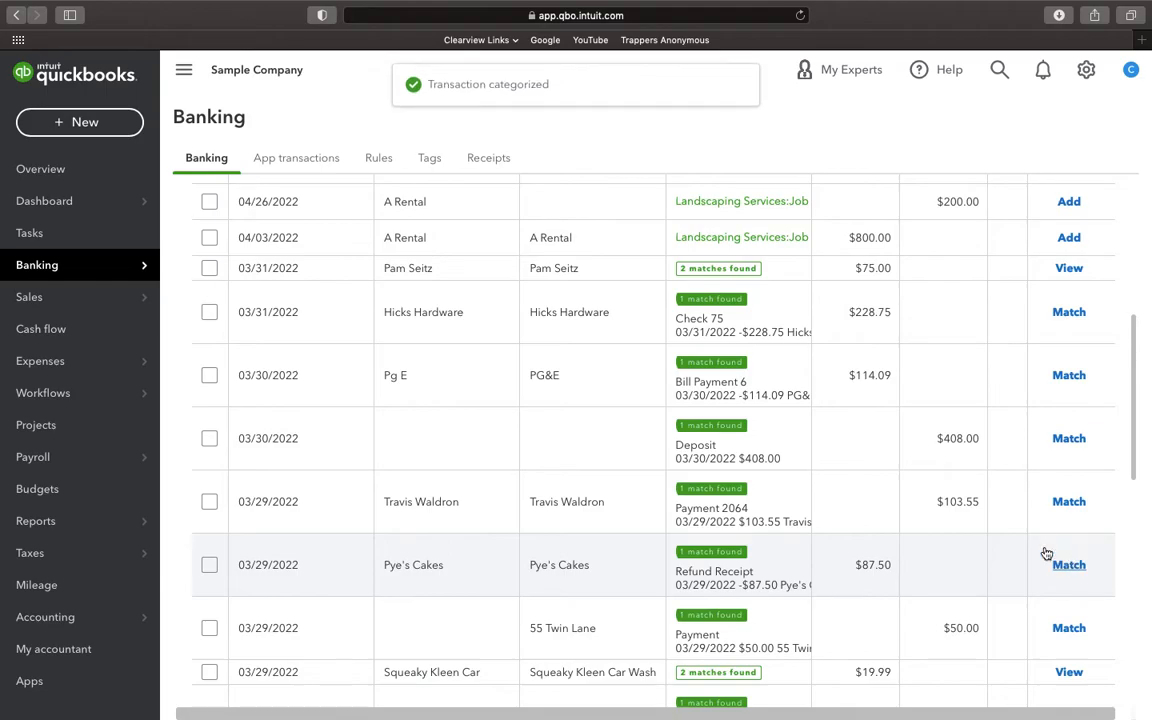
Add the 04/03/2022 A Rental expense of $800.00 under Landscaping Services: Job Materials: Decks and Patios and dismiss the rule suggestion.
{"action": "scroll", "coordinate": [558, 468], "scroll_direction": "up", "scroll_amount": 2}
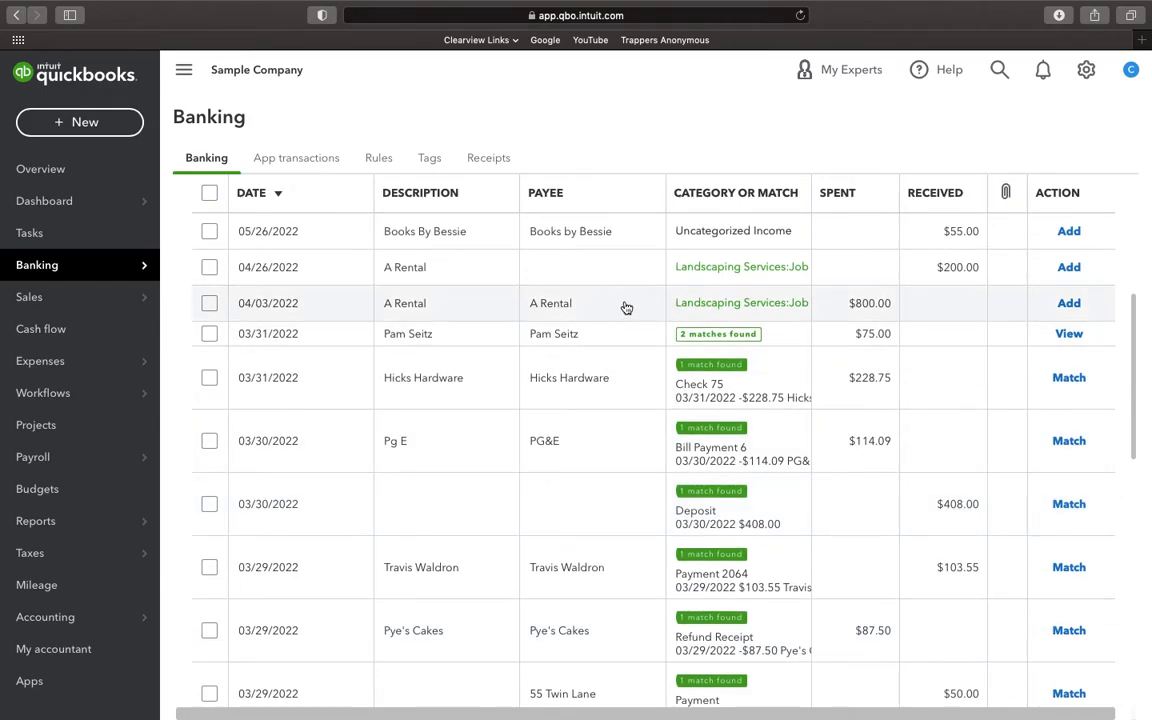
{"action": "left_click", "coordinate": [625, 302]}
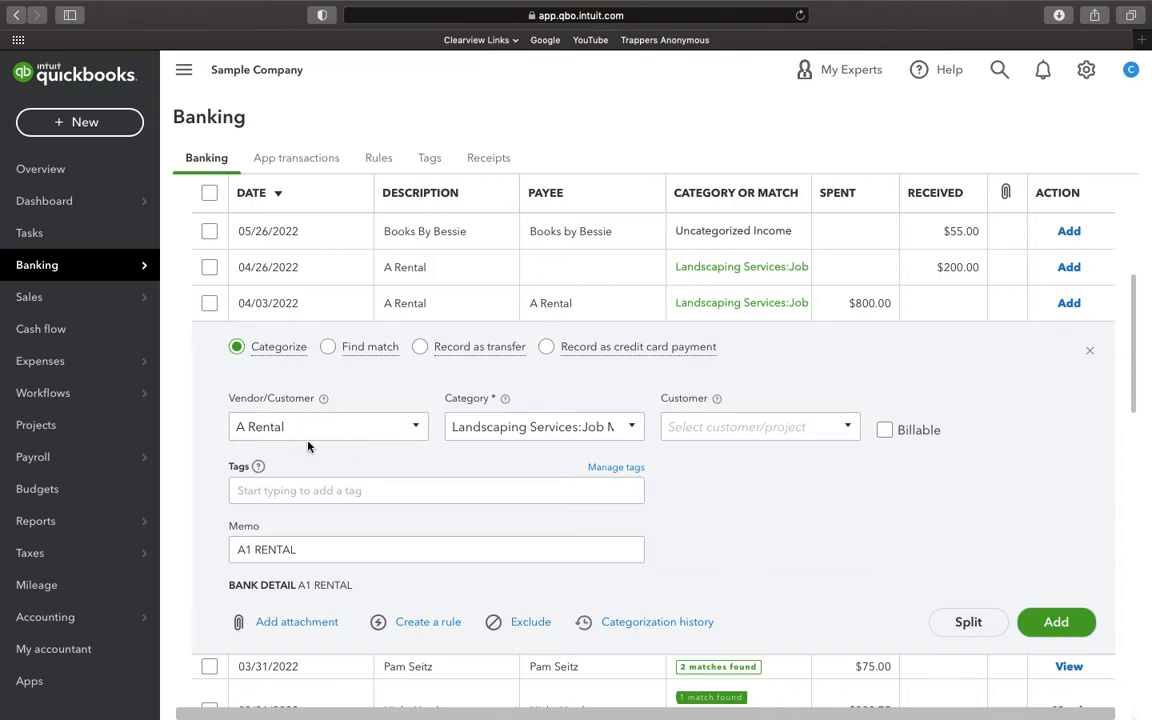
{"action": "left_click", "coordinate": [632, 428]}
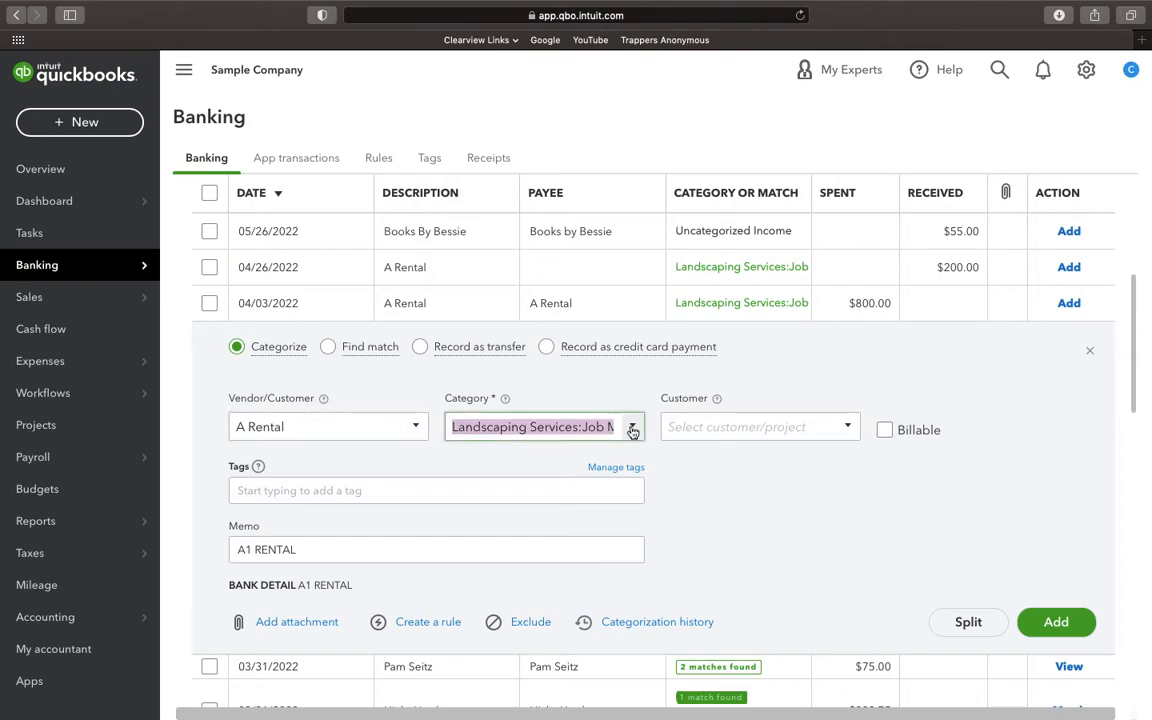
{"action": "left_click", "coordinate": [536, 457]}
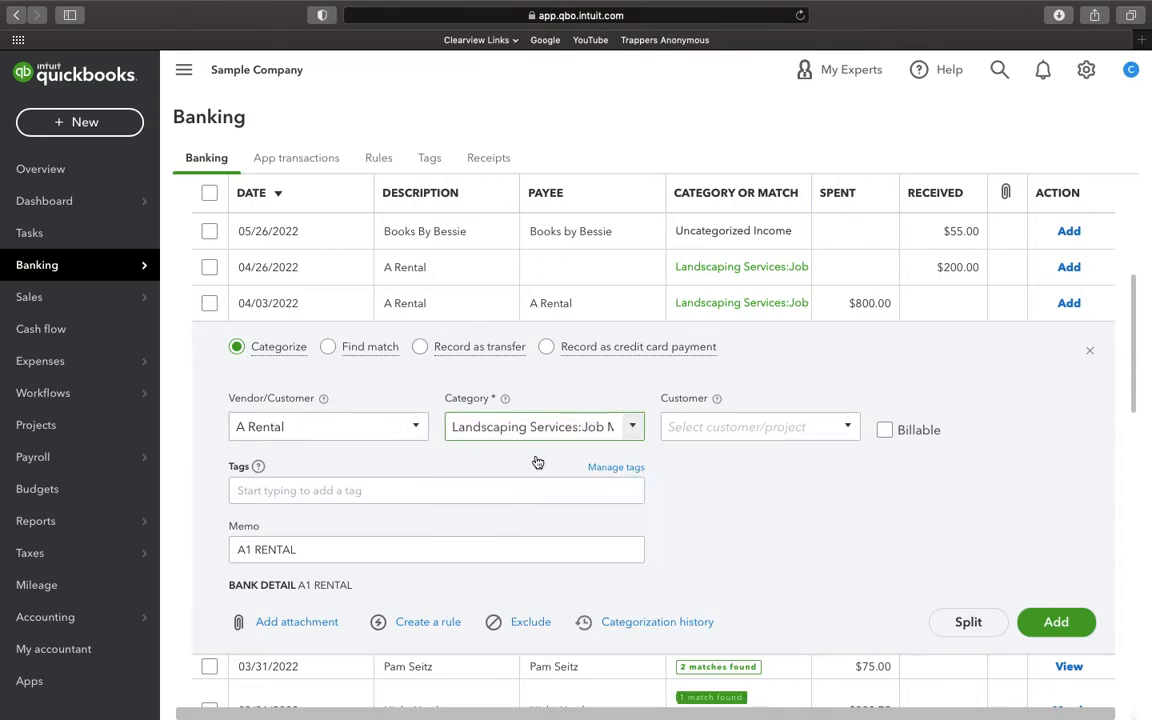
{"action": "left_click", "coordinate": [1053, 622]}
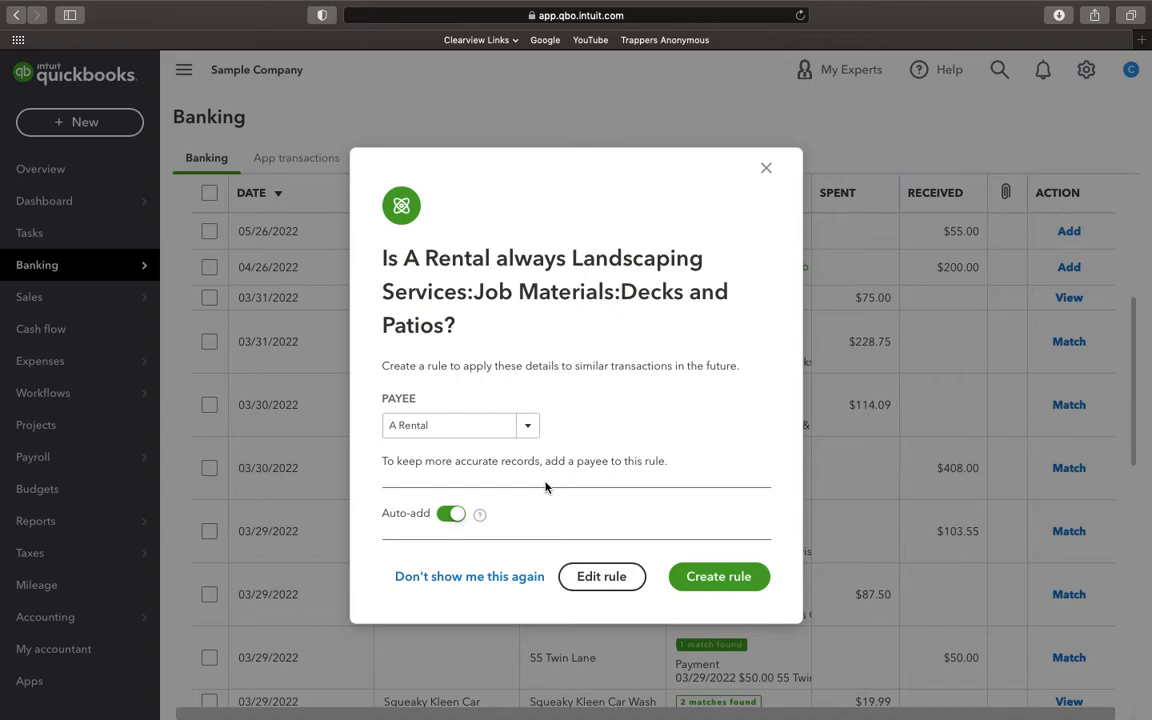
{"action": "left_click", "coordinate": [766, 171]}
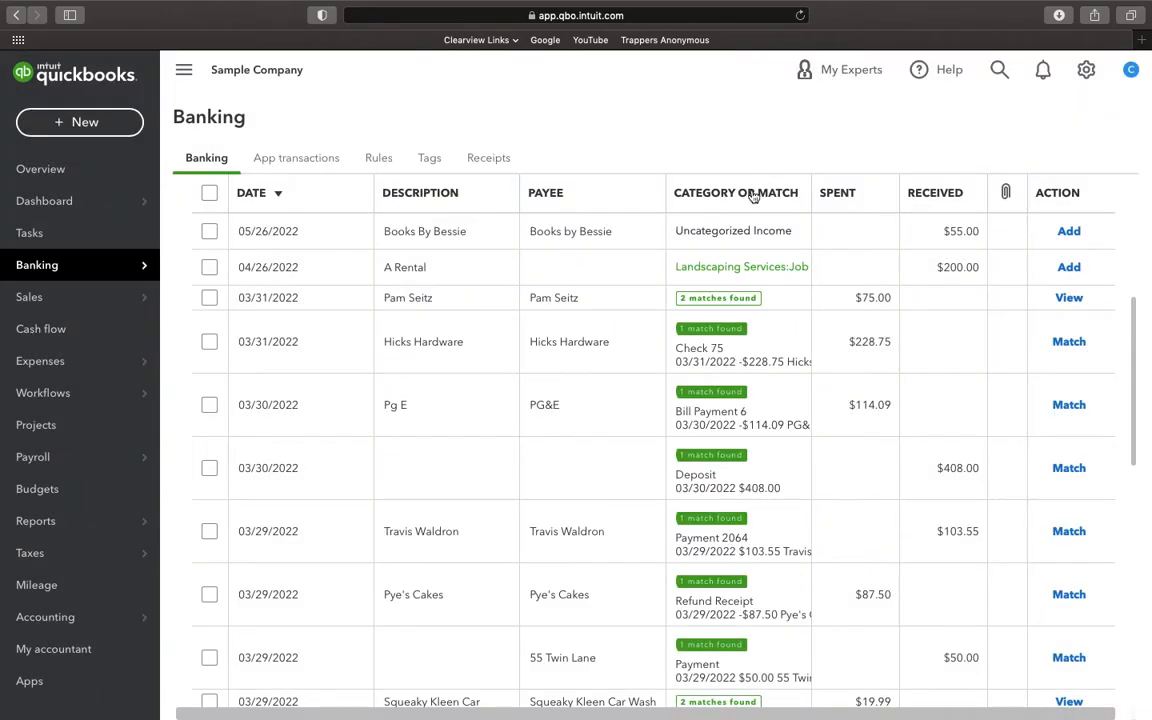
Check the details of the $200.00 A Rental deposit and search the categorized transactions for "a rental".
{"action": "left_click", "coordinate": [596, 278]}
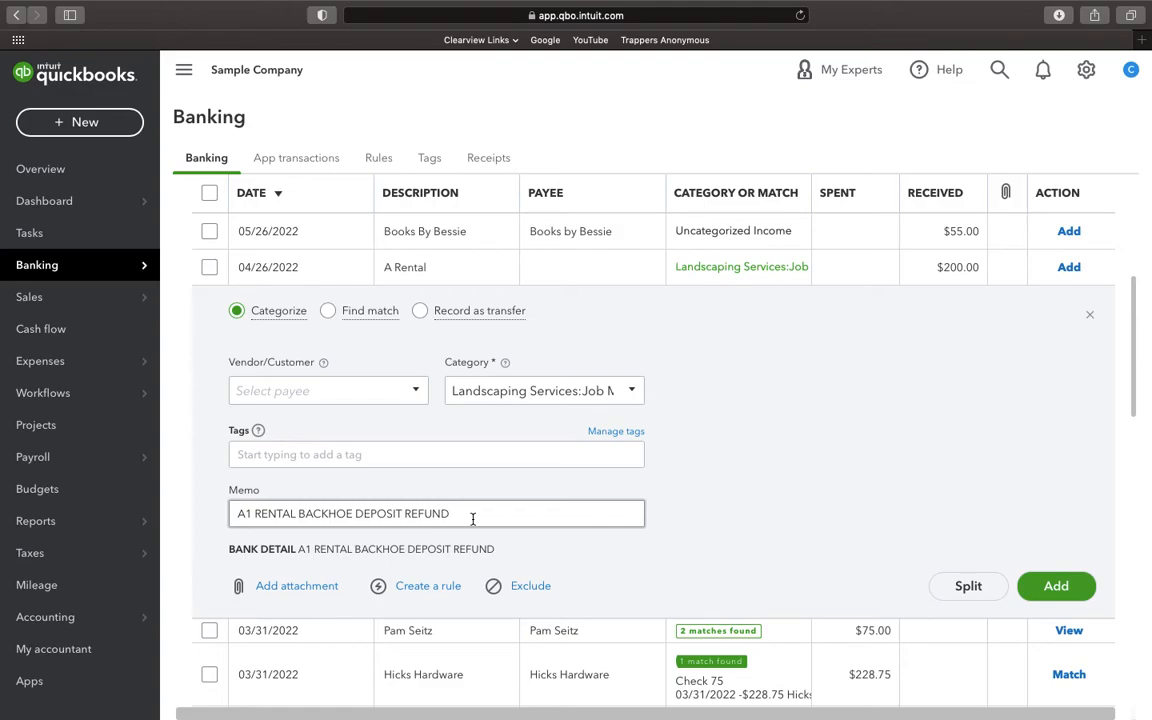
{"action": "scroll", "coordinate": [715, 342], "scroll_direction": "up", "scroll_amount": 5}
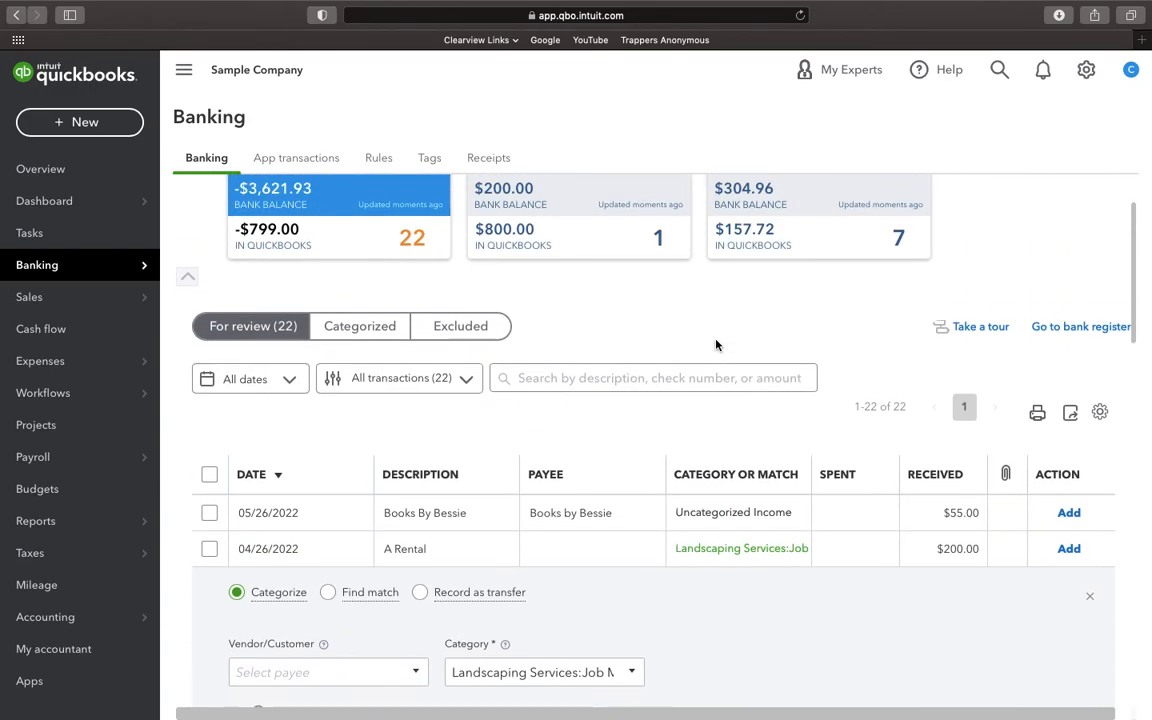
{"action": "left_click", "coordinate": [377, 352]}
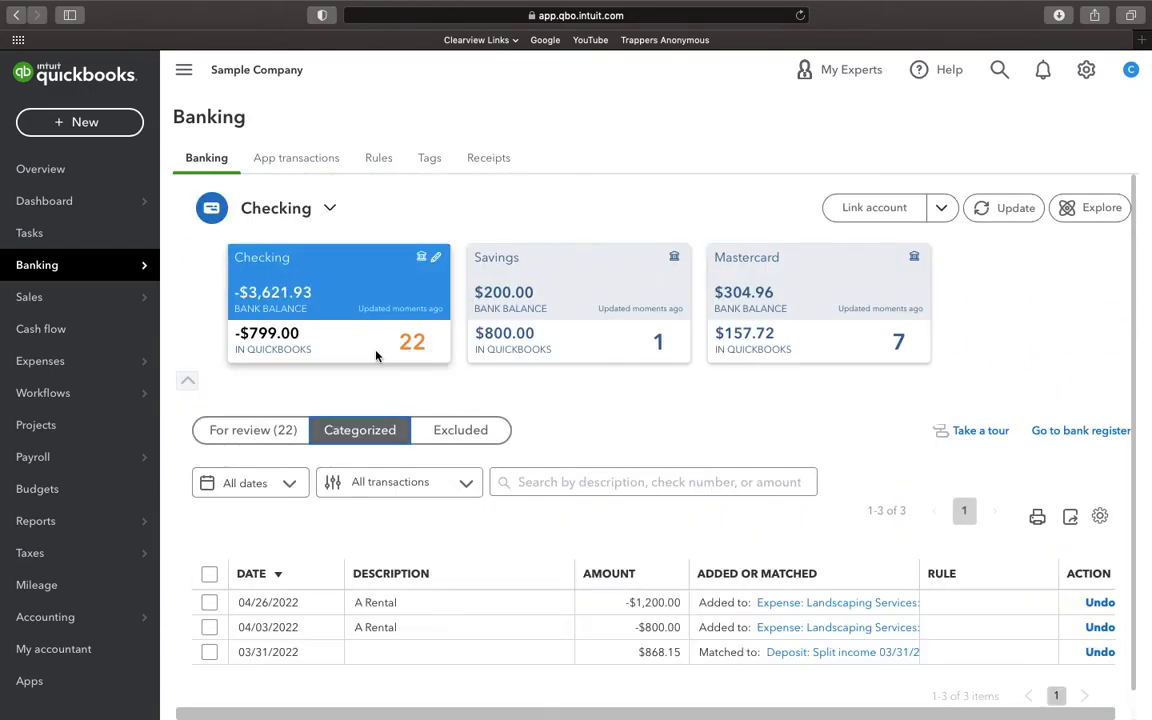
{"action": "scroll", "coordinate": [801, 476], "scroll_direction": "down", "scroll_amount": 1}
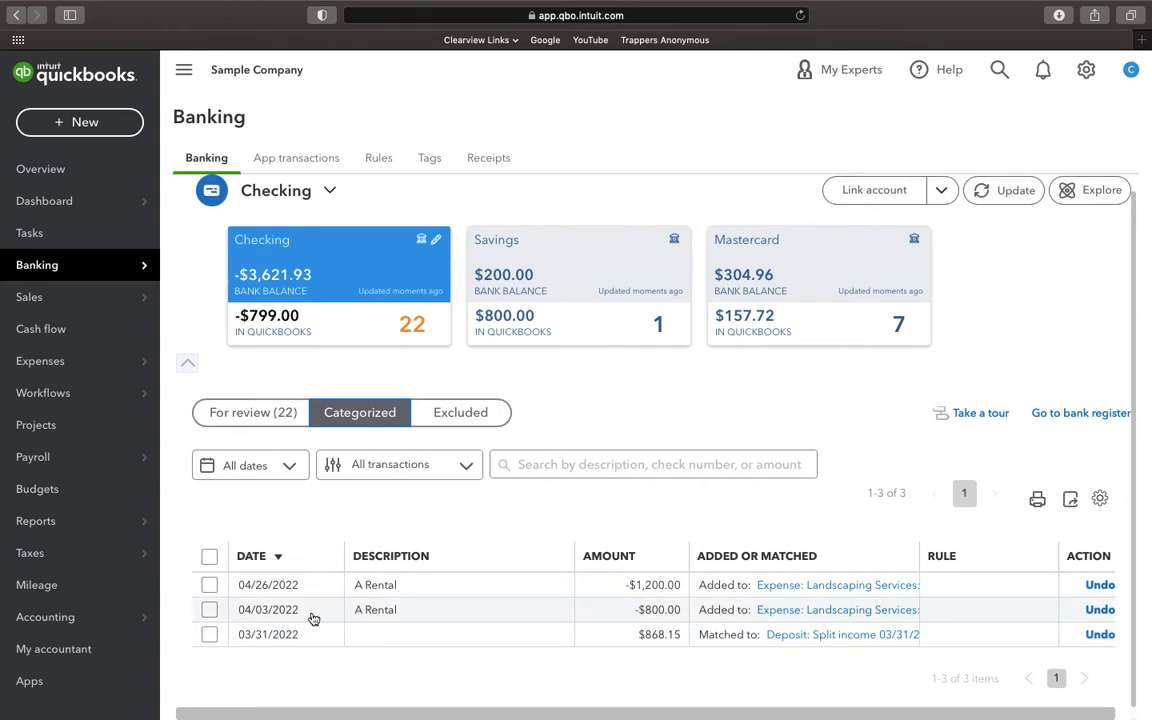
{"action": "left_click", "coordinate": [566, 463]}
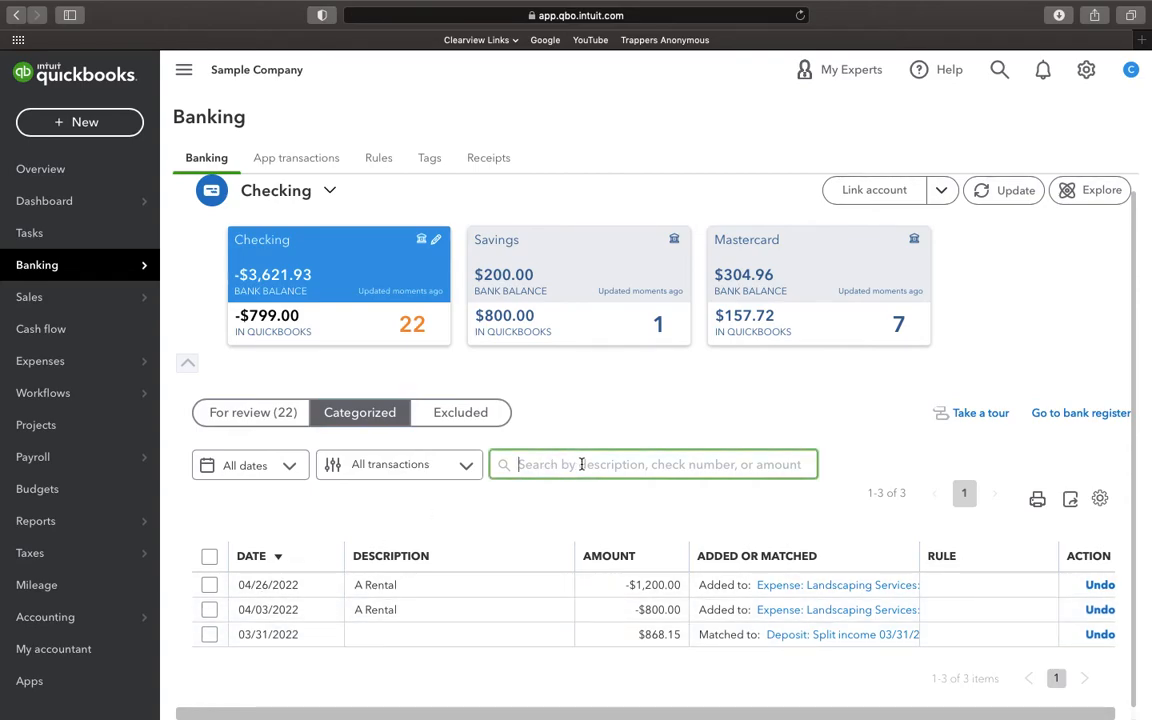
{"action": "type", "text": "a"}
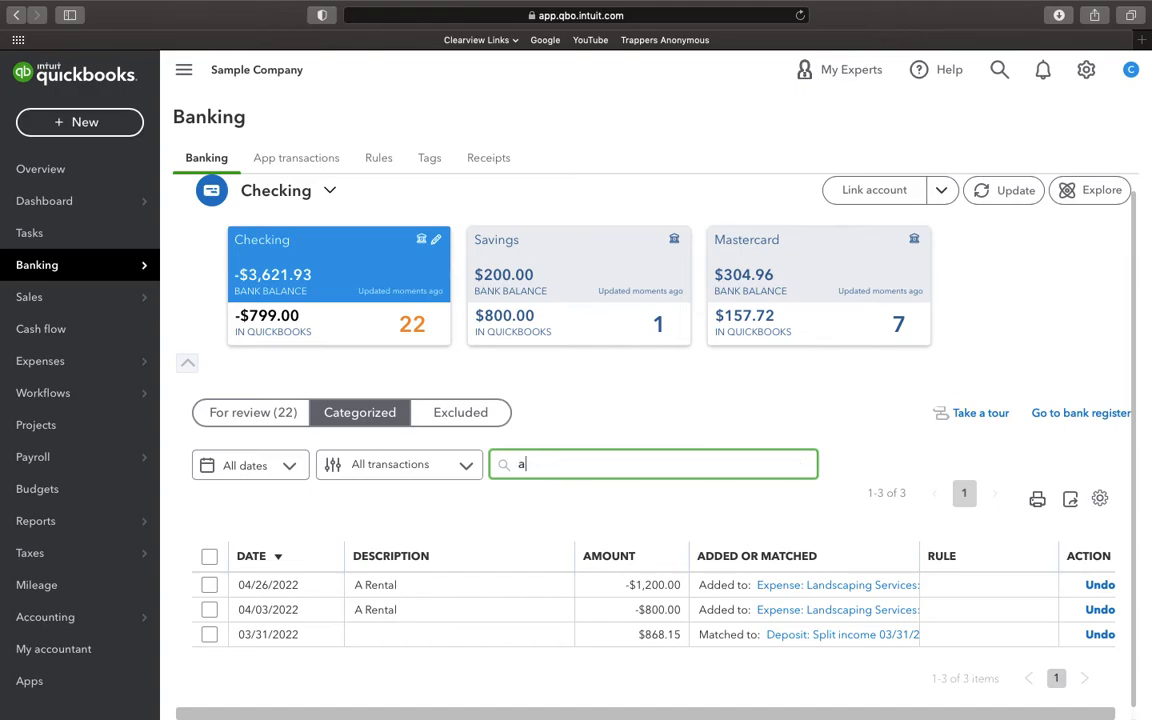
{"action": "type", "text": " rental"}
{"action": "key", "text": "Return"}
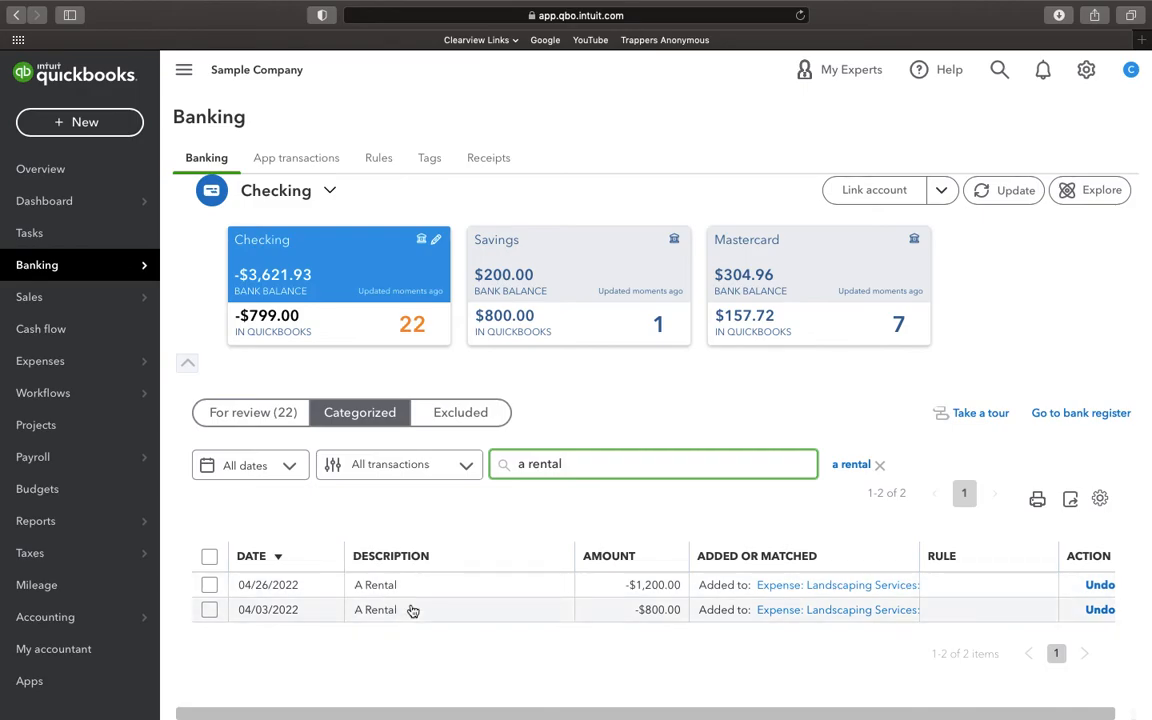
Open the 04/26/2022 A Rental expense of $1,200.00, check which category its line uses, and leave without saving.
{"action": "left_click", "coordinate": [866, 588]}
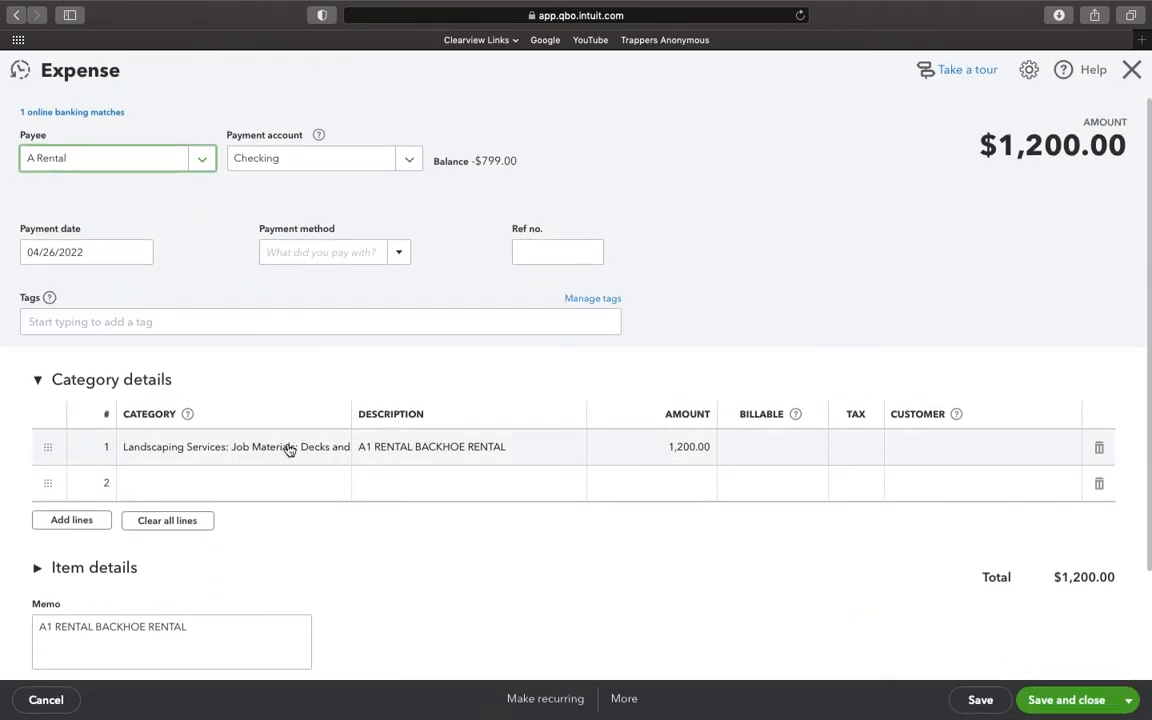
{"action": "left_click", "coordinate": [297, 450]}
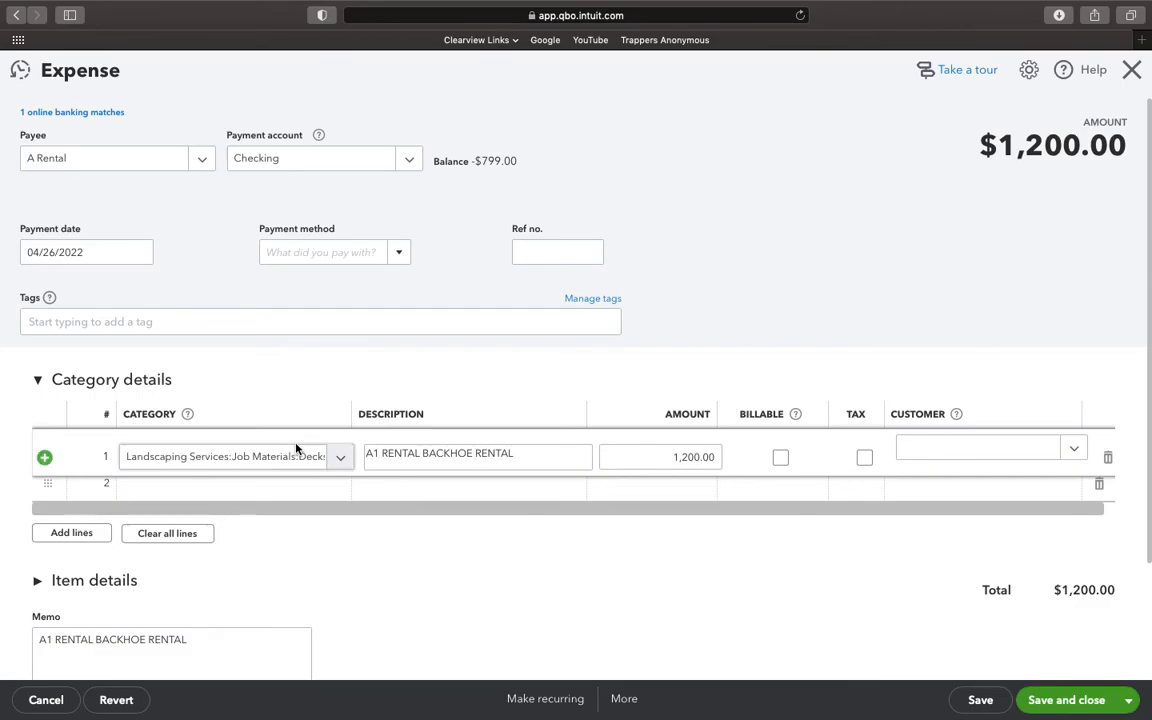
{"action": "left_click", "coordinate": [343, 459]}
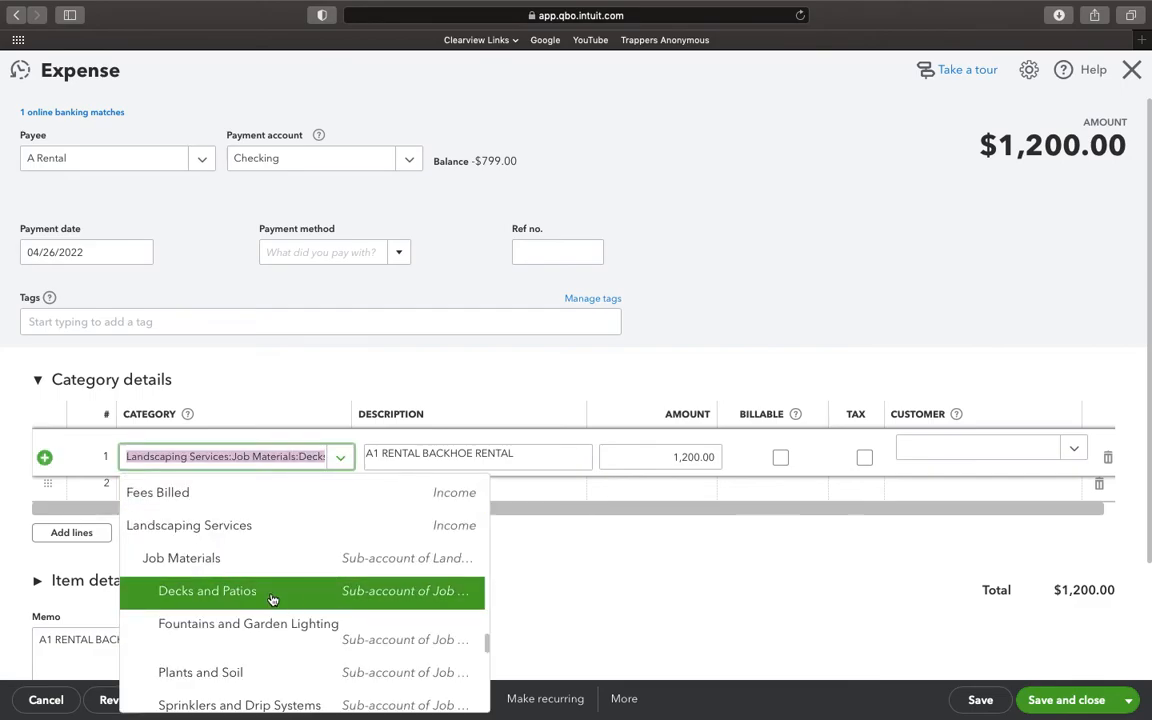
{"action": "left_click", "coordinate": [1132, 69]}
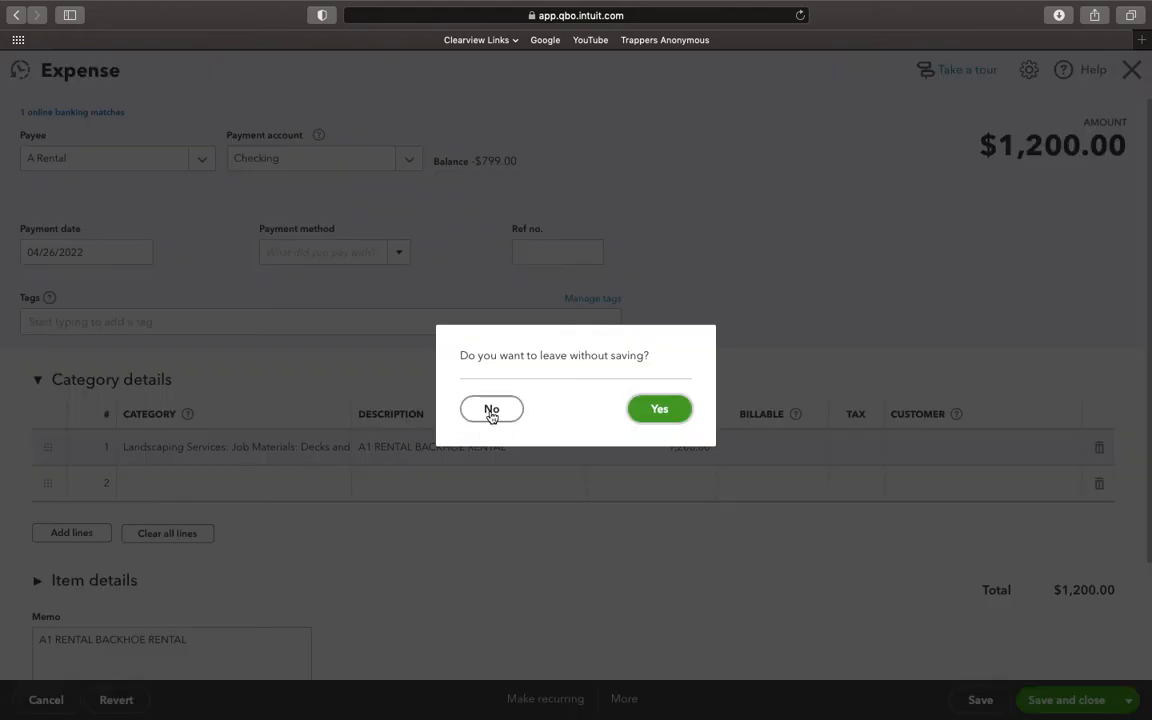
{"action": "left_click", "coordinate": [659, 408]}
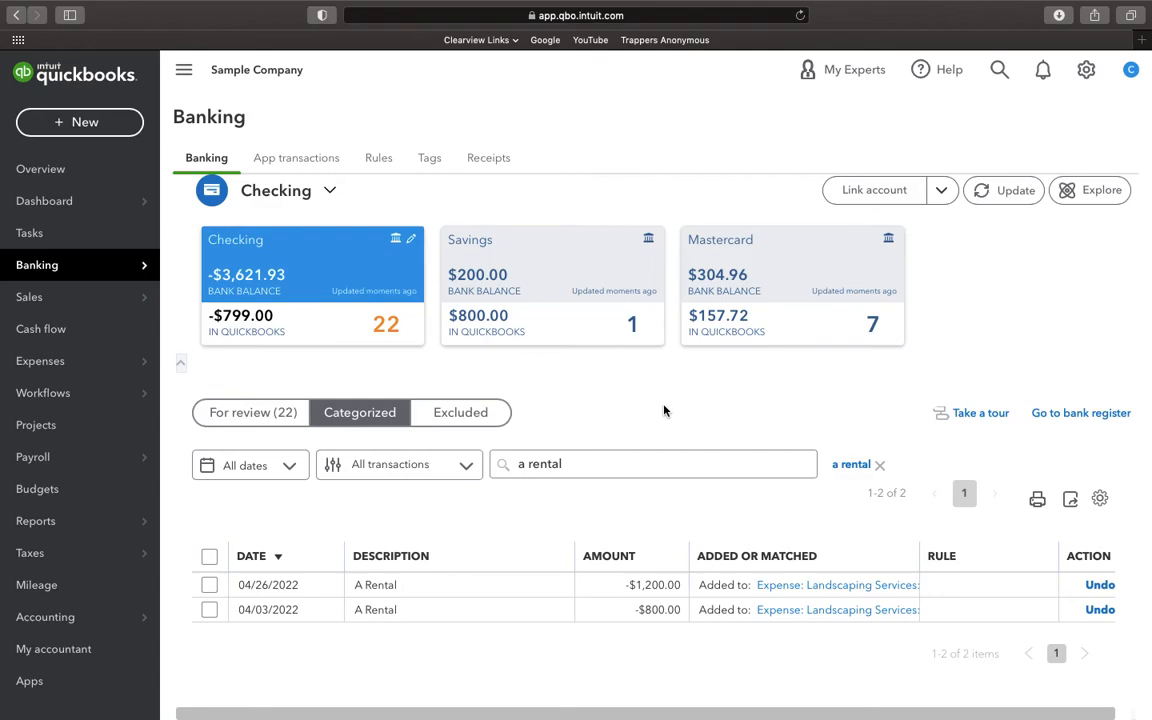
Return to the Checking transactions for review and clear the "a rental" search.
{"action": "left_click", "coordinate": [237, 412]}
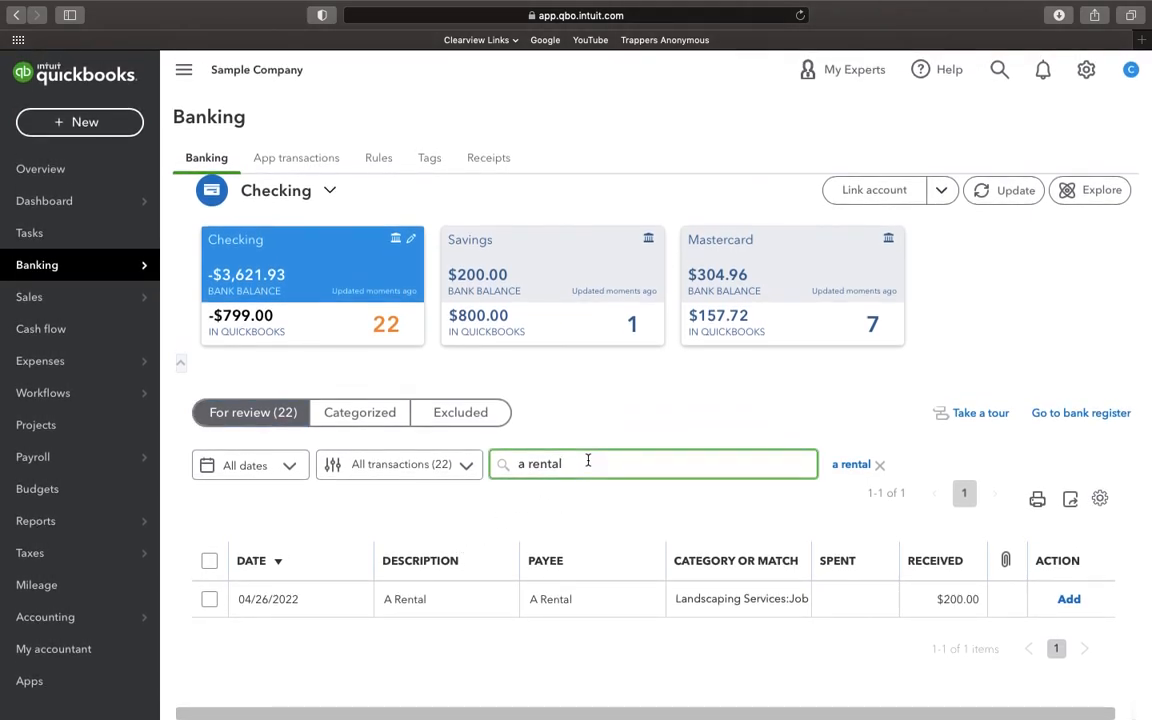
{"action": "left_click", "coordinate": [879, 465]}
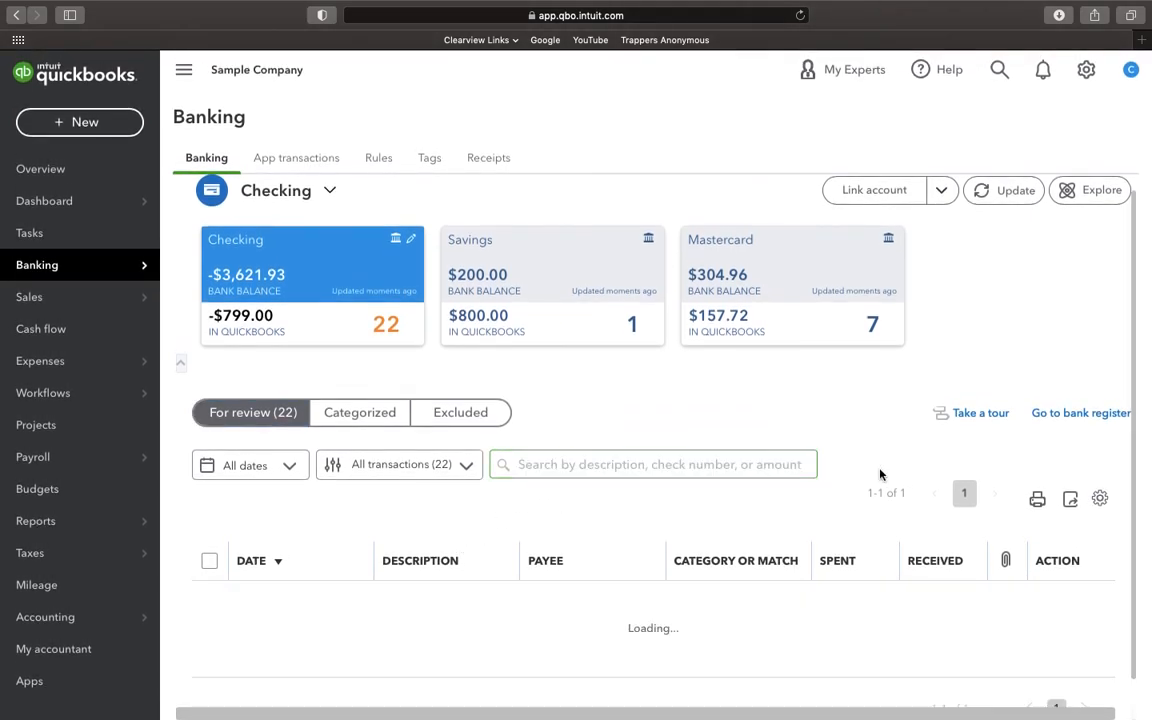
{"action": "scroll", "coordinate": [630, 571], "scroll_direction": "down", "scroll_amount": 3}
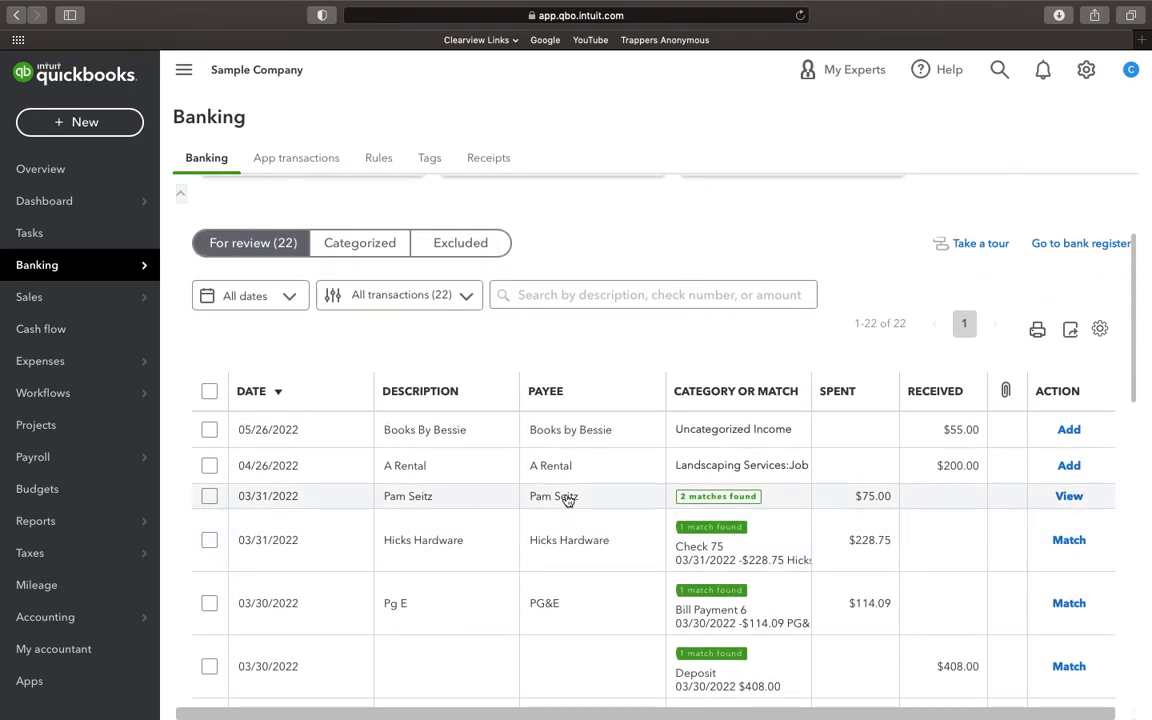
Categorize the $200.00 A Rental deposit refund as Decks and Patios under Landscaping Services: Job Materials and add it to the books.
{"action": "left_click", "coordinate": [481, 463]}
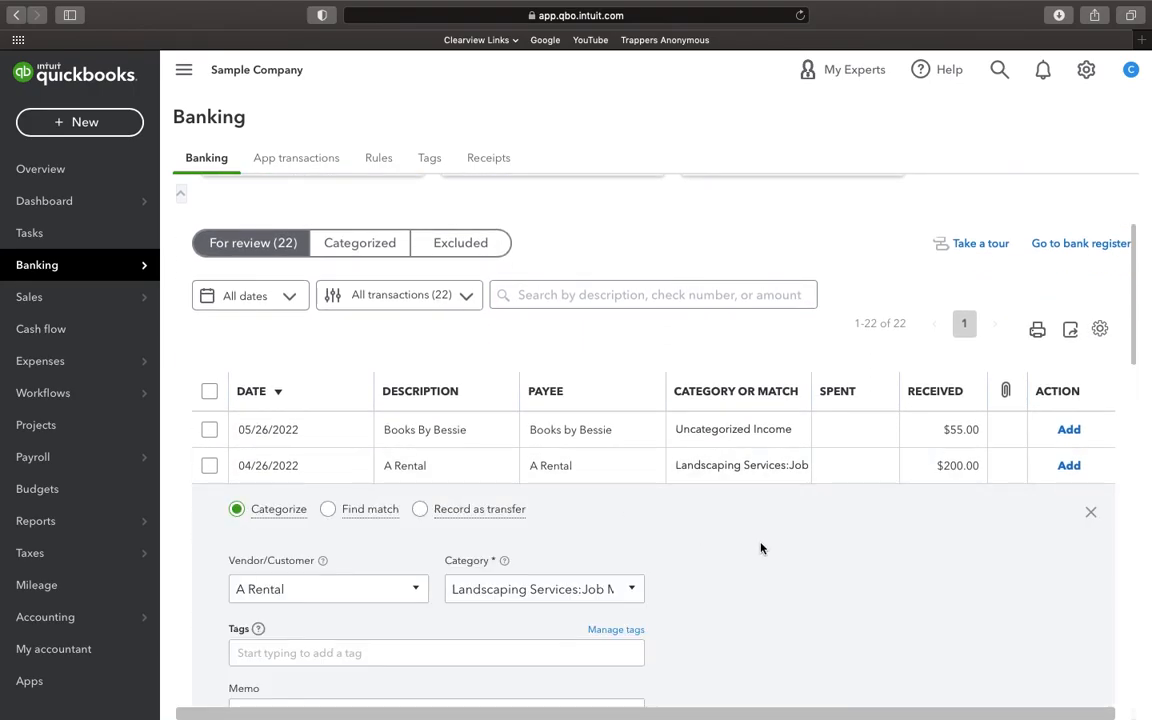
{"action": "scroll", "coordinate": [761, 545], "scroll_direction": "down", "scroll_amount": 3}
{"action": "left_click", "coordinate": [632, 444]}
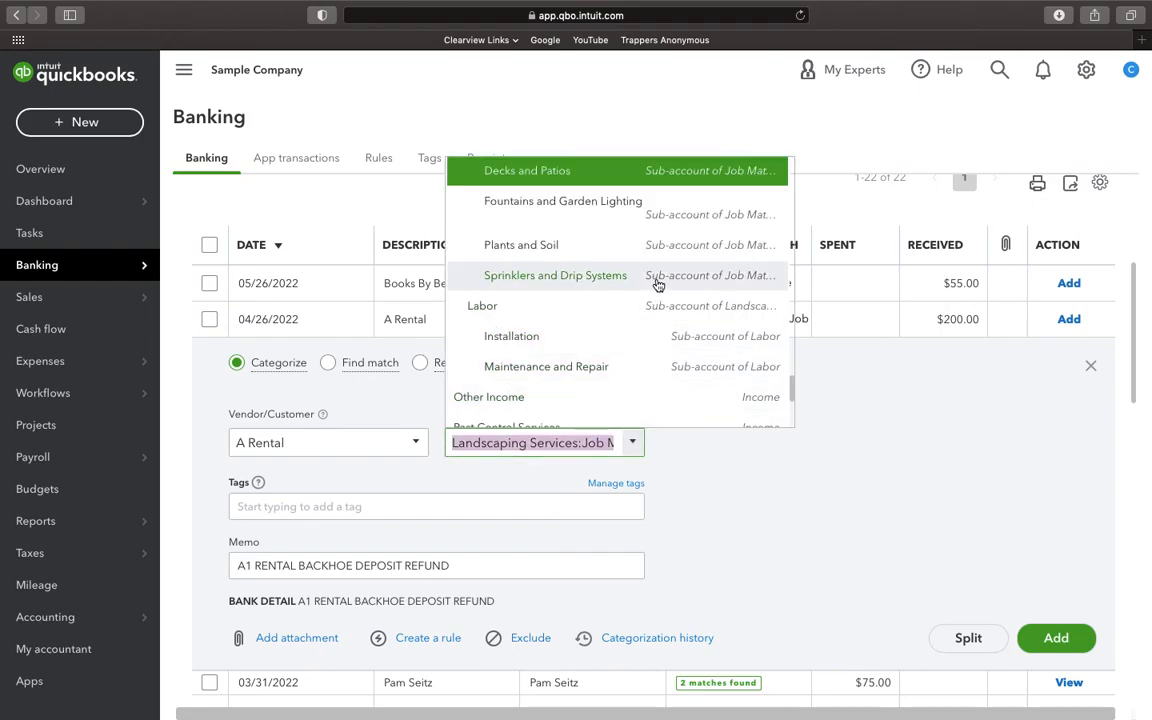
{"action": "left_click", "coordinate": [589, 174]}
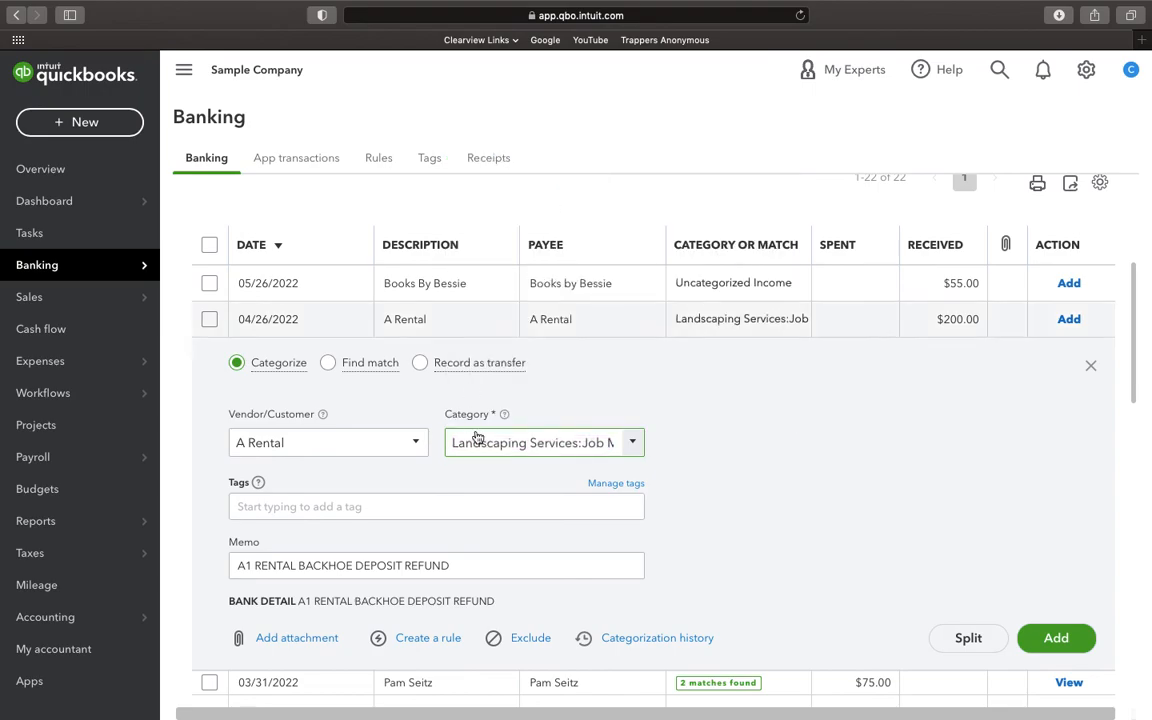
{"action": "left_click", "coordinate": [1056, 640]}
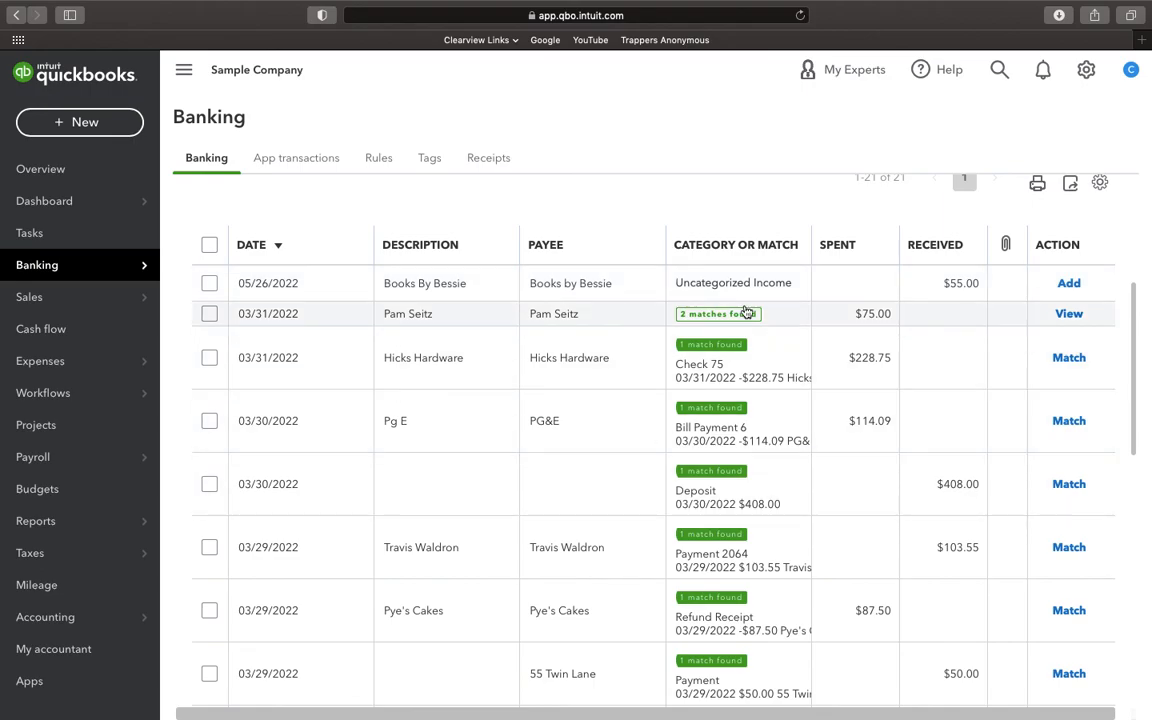
{"action": "mouse_move", "coordinate": [763, 12]}
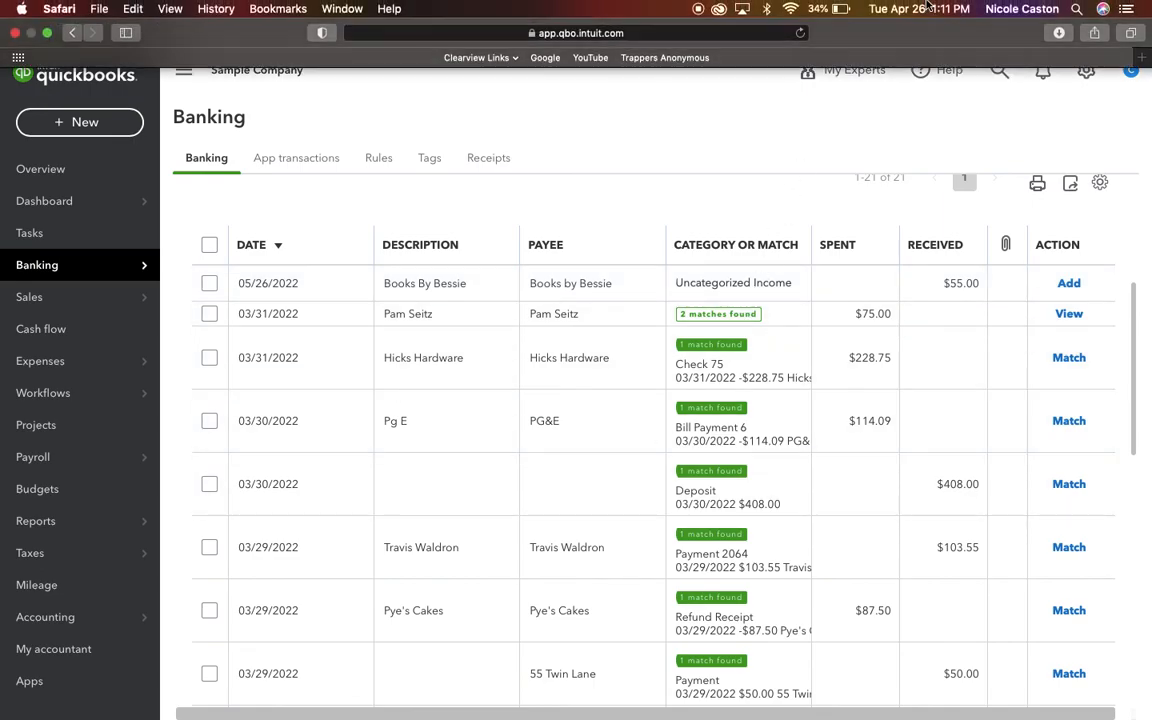